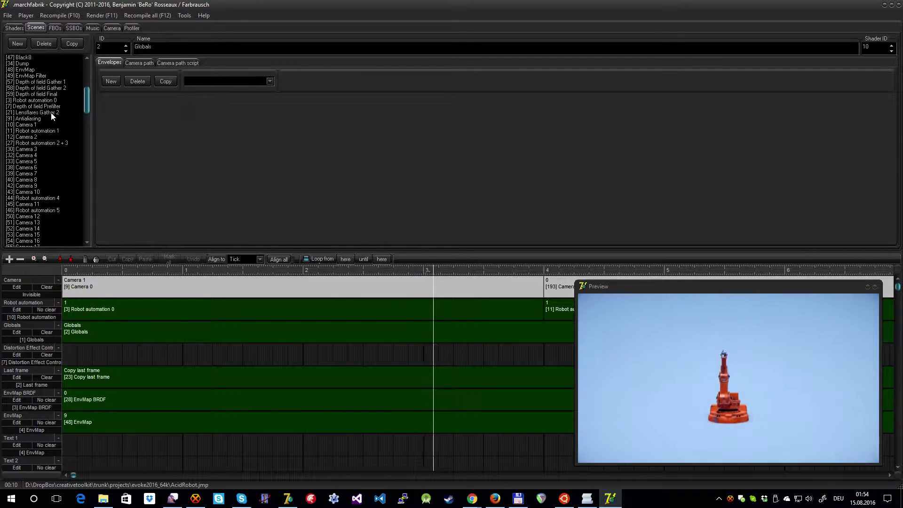
Open the Robot automation 0 scene and display its Axis 1 envelope.
{"action": "left_click", "coordinate": [47, 100]}
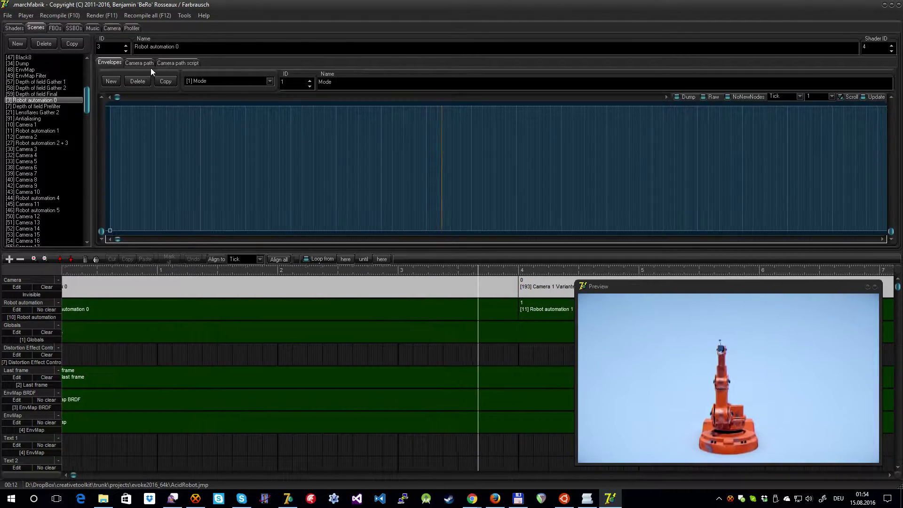
{"action": "left_click", "coordinate": [212, 81]}
{"action": "left_click", "coordinate": [223, 97]}
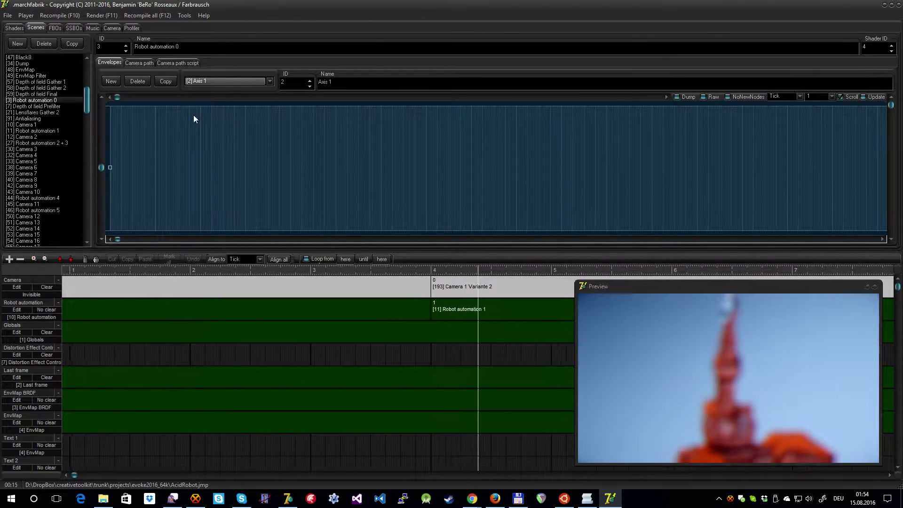
Open the Robot automation 1 scene and examine its axis envelopes up to Axis 6 and back to Axis 1.
{"action": "left_click", "coordinate": [47, 131]}
{"action": "double_click", "coordinate": [215, 83]}
{"action": "scroll", "coordinate": [216, 81], "scroll_direction": "down", "scroll_amount": 2}
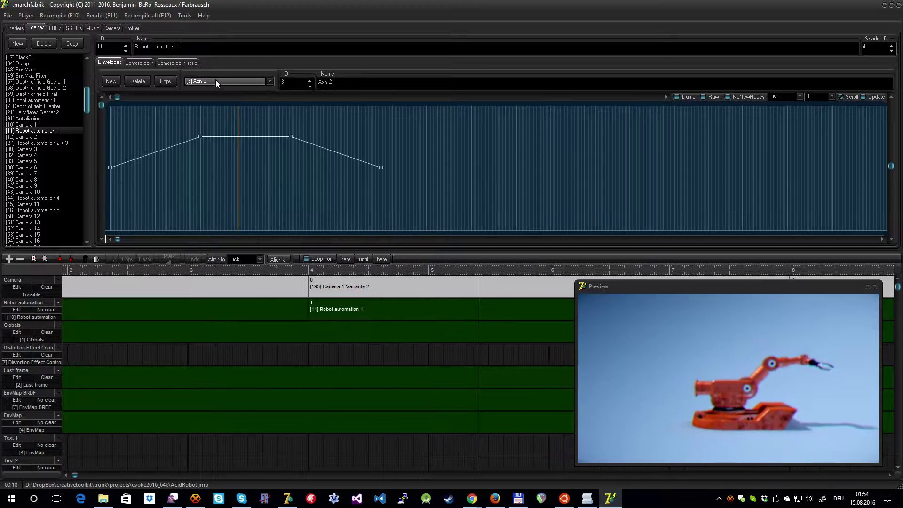
{"action": "scroll", "coordinate": [215, 78], "scroll_direction": "down", "scroll_amount": 4}
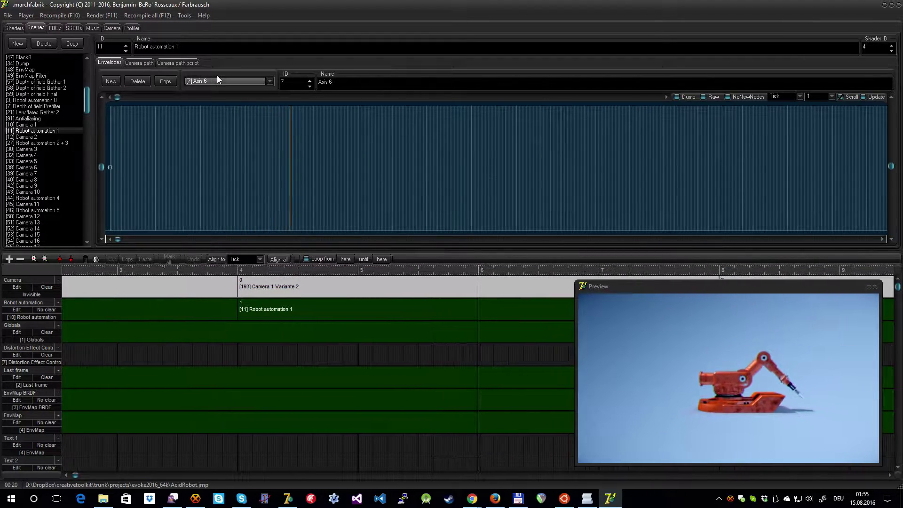
{"action": "scroll", "coordinate": [217, 78], "scroll_direction": "up", "scroll_amount": 4}
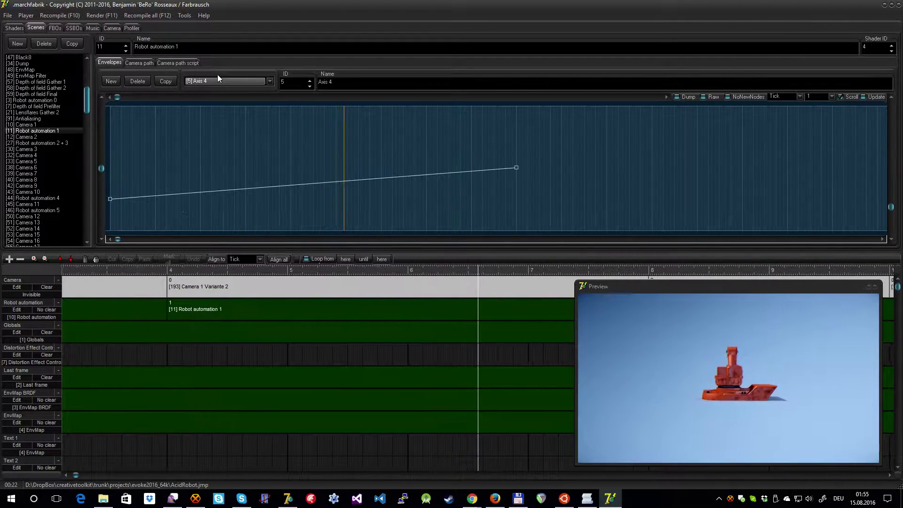
{"action": "scroll", "coordinate": [217, 77], "scroll_direction": "up", "scroll_amount": 2}
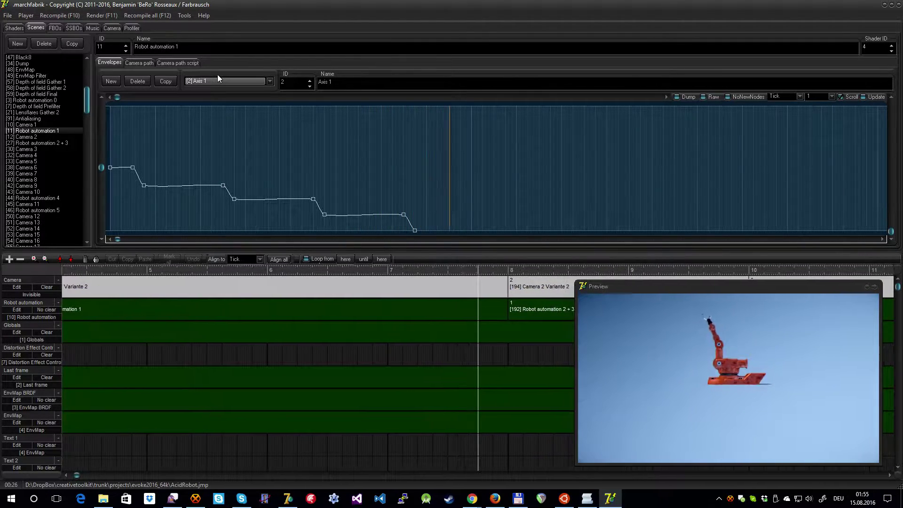
Find the Robot automation 2 + 3 Variante 2 scene and look through its envelopes up to Axis 5.
{"action": "left_click_drag", "start_coordinate": [88, 108], "coordinate": [81, 215]}
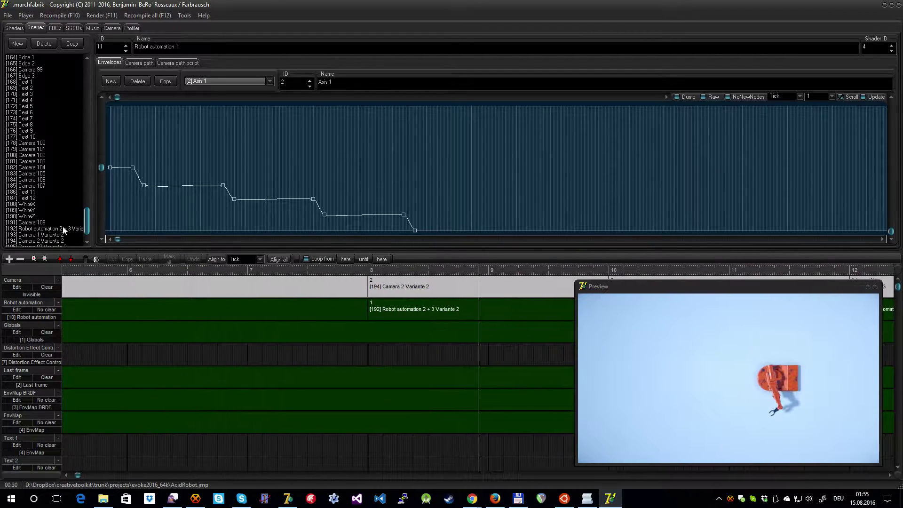
{"action": "left_click", "coordinate": [65, 229]}
{"action": "left_click", "coordinate": [229, 84]}
{"action": "key", "text": "Down"}
{"action": "left_click", "coordinate": [230, 84]}
{"action": "key", "text": "Down"}
{"action": "key", "text": "Down"}
{"action": "key", "text": "Down"}
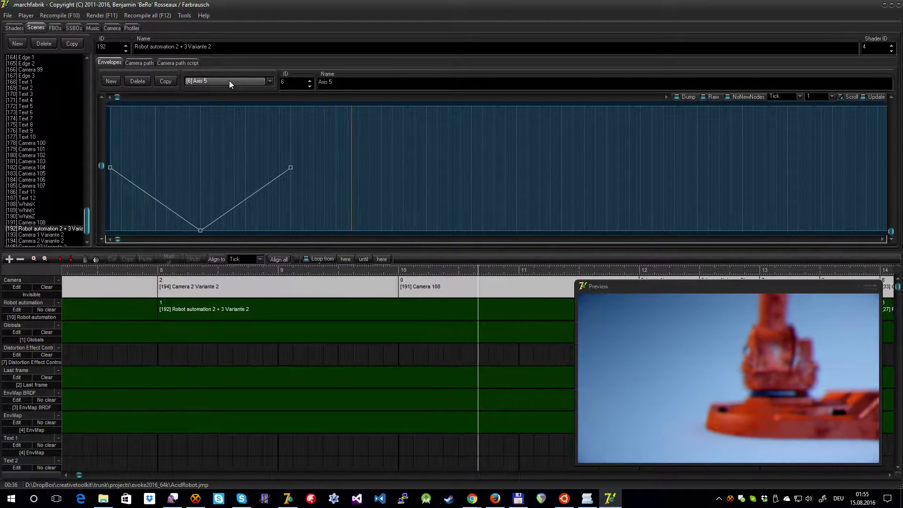
Go back to the Axis 2 envelope of this scene, and go through the remaining curves to Axis 6.
{"action": "key", "text": "Up"}
{"action": "key", "text": "Up"}
{"action": "key", "text": "Up"}
{"action": "key", "text": "Up"}
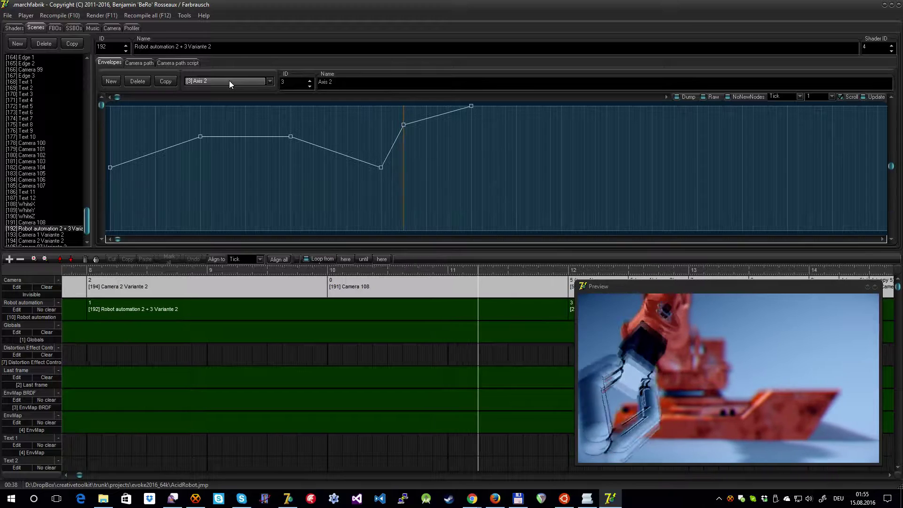
{"action": "key", "text": "Down"}
{"action": "key", "text": "Down"}
{"action": "key", "text": "Down"}
{"action": "key", "text": "Down"}
{"action": "key", "text": "Down"}
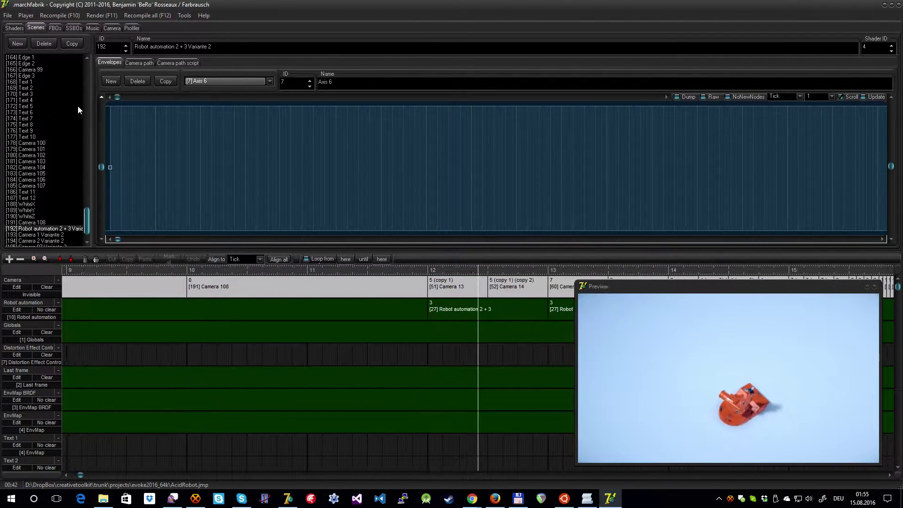
Open the Robot automation 2 + 3 scene and examine its envelopes from Axis 6 back to Mode.
{"action": "left_click_drag", "start_coordinate": [86, 221], "coordinate": [102, 109]}
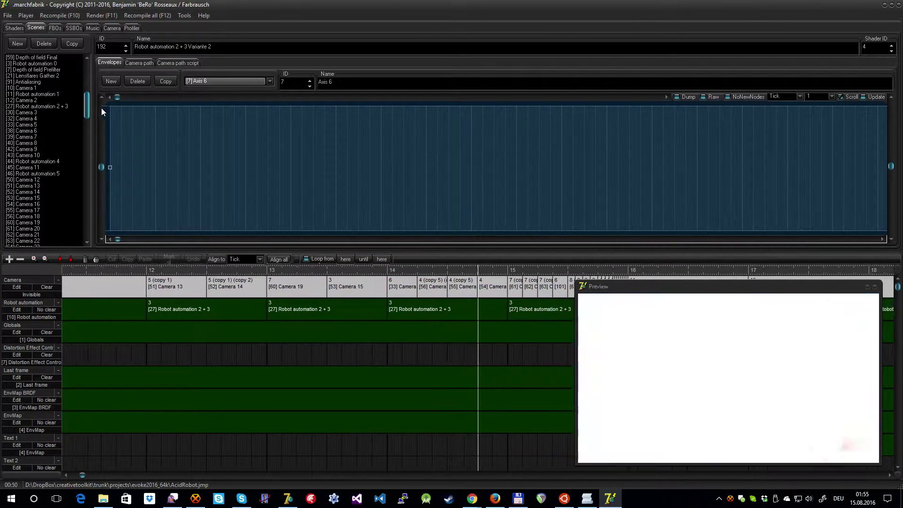
{"action": "left_click", "coordinate": [68, 106]}
{"action": "left_click", "coordinate": [203, 83]}
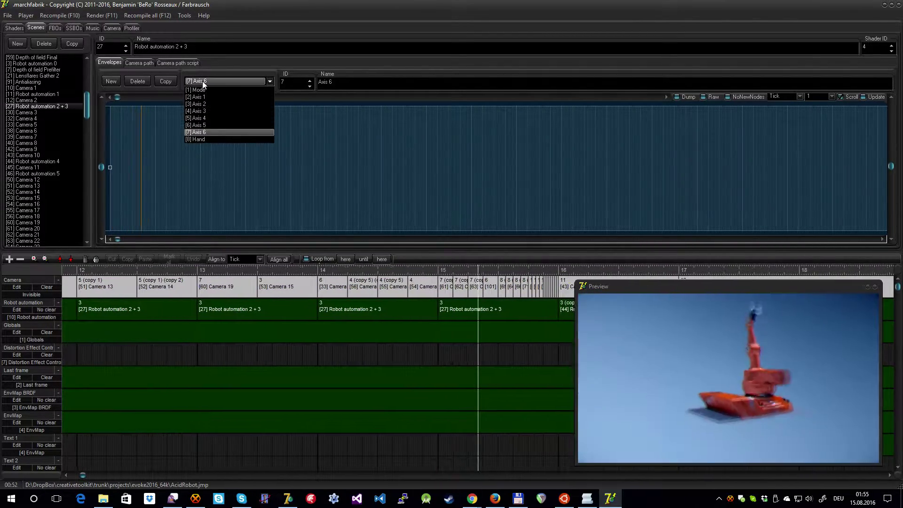
{"action": "left_click", "coordinate": [202, 83]}
{"action": "scroll", "coordinate": [203, 83], "scroll_direction": "up", "scroll_amount": 3}
{"action": "key", "text": "Up"}
{"action": "key", "text": "Up"}
{"action": "key", "text": "Up"}
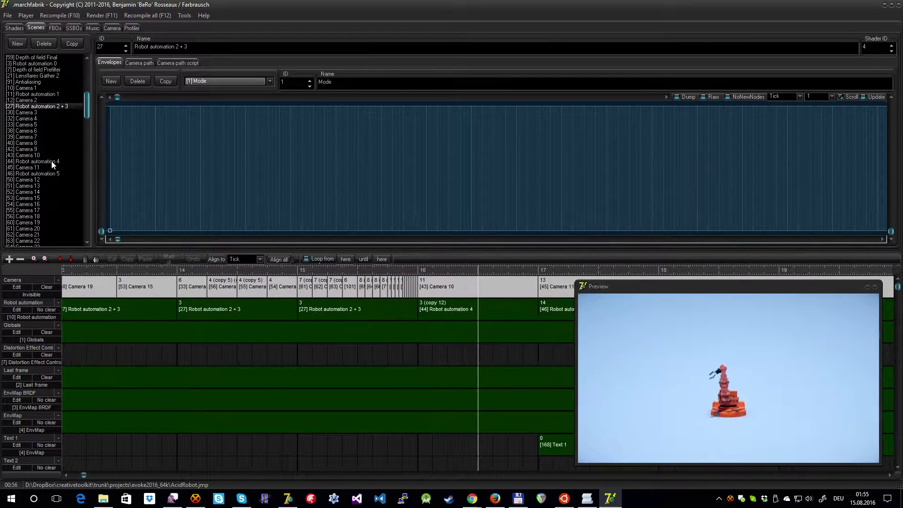
Open the Robot automation 4 scene and look through its envelopes from Mode to Axis 4.
{"action": "left_click", "coordinate": [51, 161]}
{"action": "left_click", "coordinate": [216, 81]}
{"action": "left_click", "coordinate": [215, 80]}
{"action": "scroll", "coordinate": [215, 80], "scroll_direction": "down", "scroll_amount": 1}
{"action": "key", "text": "Down"}
{"action": "key", "text": "Down"}
{"action": "key", "text": "Down"}
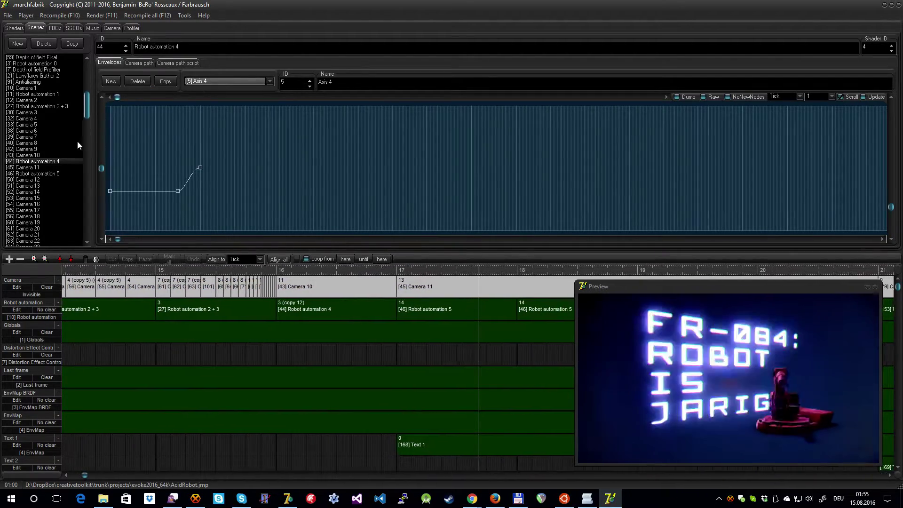
Open the Robot automation 5 scene and examine its envelopes from Axis 2 through Hand.
{"action": "left_click", "coordinate": [59, 174]}
{"action": "left_click", "coordinate": [217, 82]}
{"action": "left_click", "coordinate": [216, 80]}
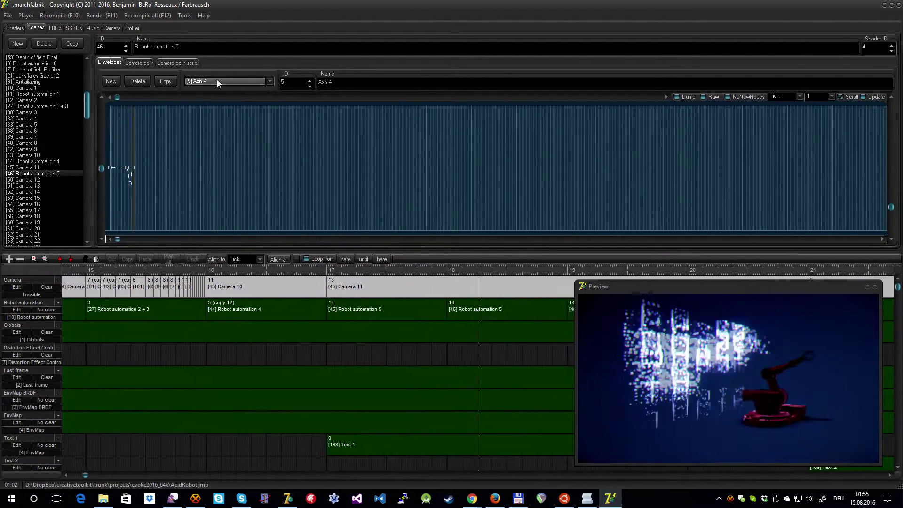
{"action": "key", "text": "Up"}
{"action": "key", "text": "Up"}
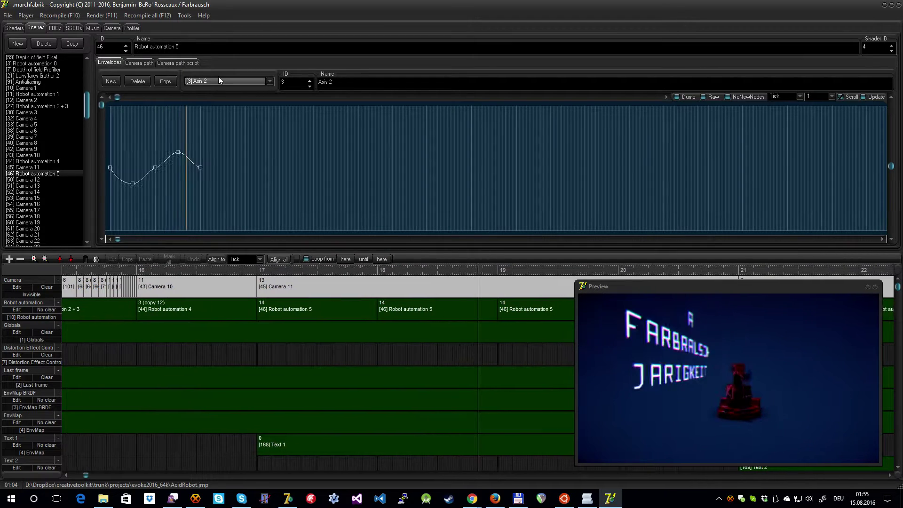
{"action": "key", "text": "Down"}
{"action": "key", "text": "Down"}
{"action": "key", "text": "Down"}
{"action": "key", "text": "Down"}
{"action": "key", "text": "Down"}
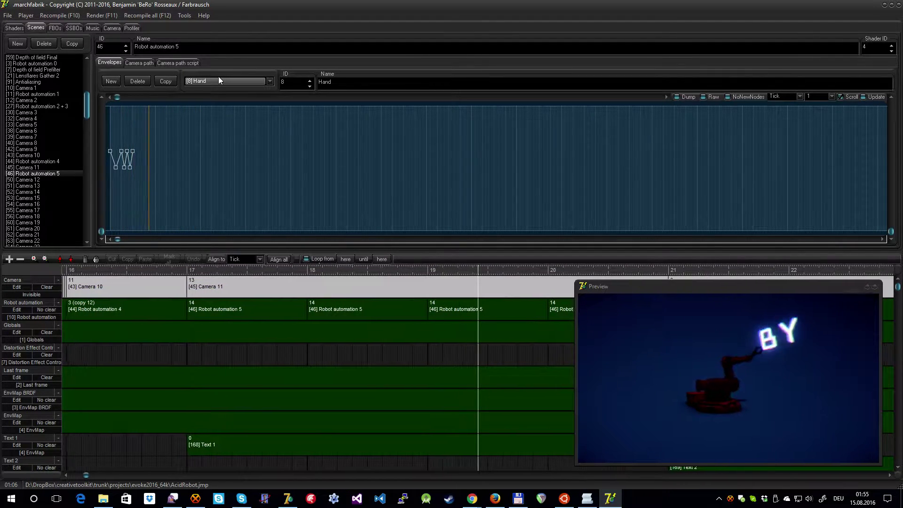
Compare the Axis 2, Axis 4 and Axis 5 curves of Robot automation 5, ending on Axis 5.
{"action": "key", "text": "Up"}
{"action": "key", "text": "Up"}
{"action": "key", "text": "Up"}
{"action": "key", "text": "Up"}
{"action": "key", "text": "Up"}
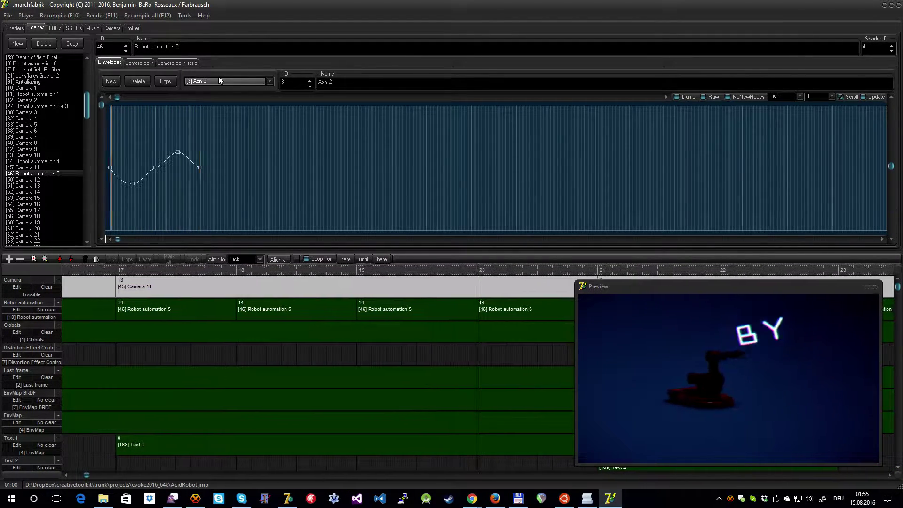
{"action": "key", "text": "Down"}
{"action": "key", "text": "Down"}
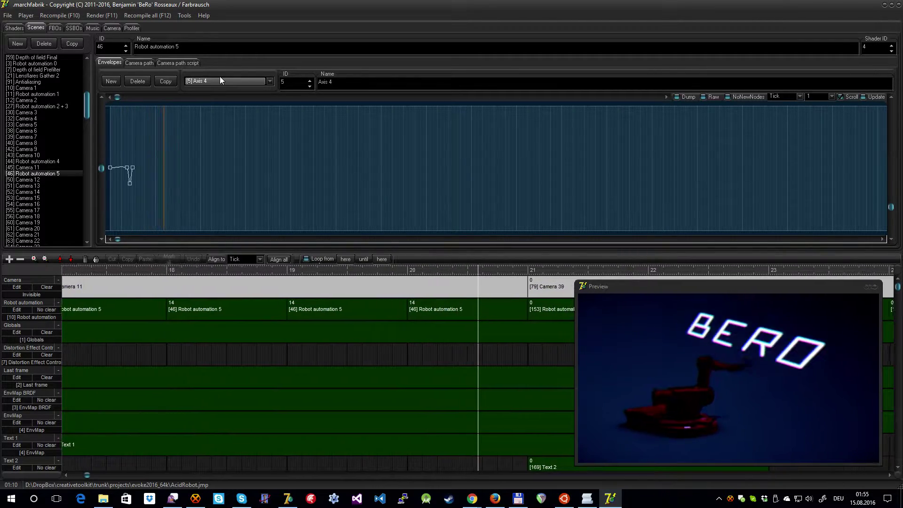
{"action": "key", "text": "Down"}
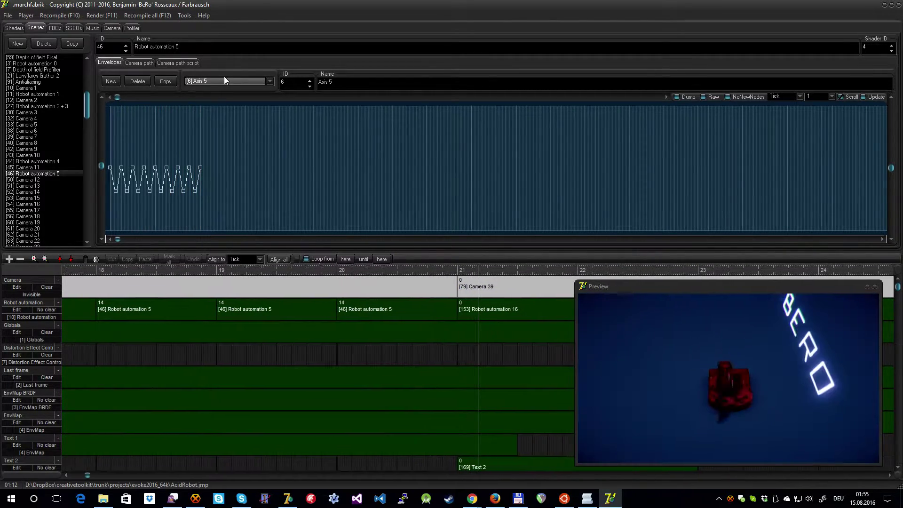
{"action": "key", "text": "Up"}
{"action": "key", "text": "Up"}
{"action": "key", "text": "Down"}
{"action": "key", "text": "Down"}
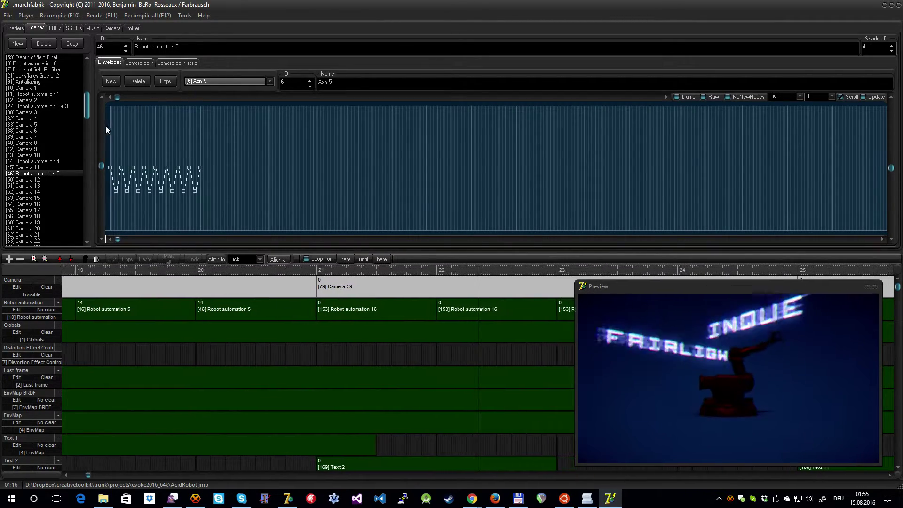
Find the Robot automation 16 scene and look through its envelopes from Mode to Hand.
{"action": "left_click", "coordinate": [44, 198]}
{"action": "scroll", "coordinate": [43, 200], "scroll_direction": "down", "scroll_amount": 15}
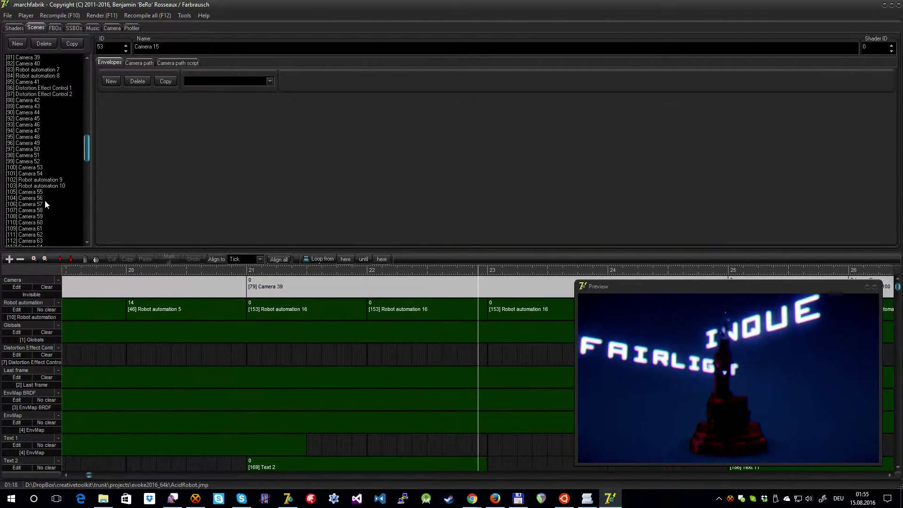
{"action": "scroll", "coordinate": [51, 198], "scroll_direction": "down", "scroll_amount": 12}
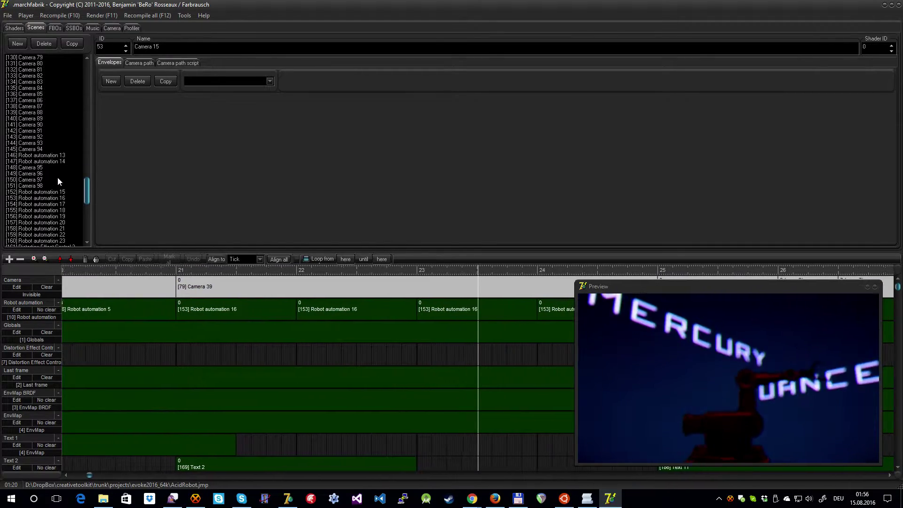
{"action": "left_click", "coordinate": [65, 198]}
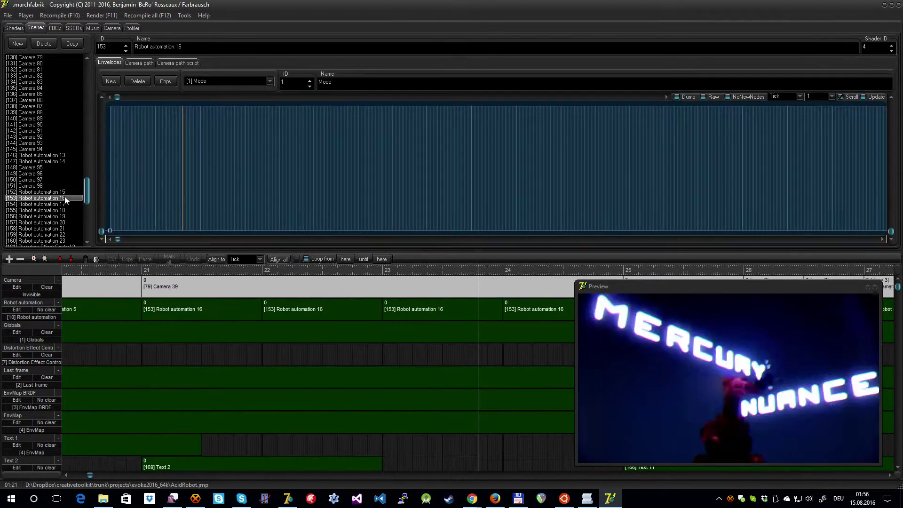
{"action": "left_click", "coordinate": [229, 81]}
{"action": "left_click", "coordinate": [228, 81]}
{"action": "scroll", "coordinate": [228, 81], "scroll_direction": "down", "scroll_amount": 5}
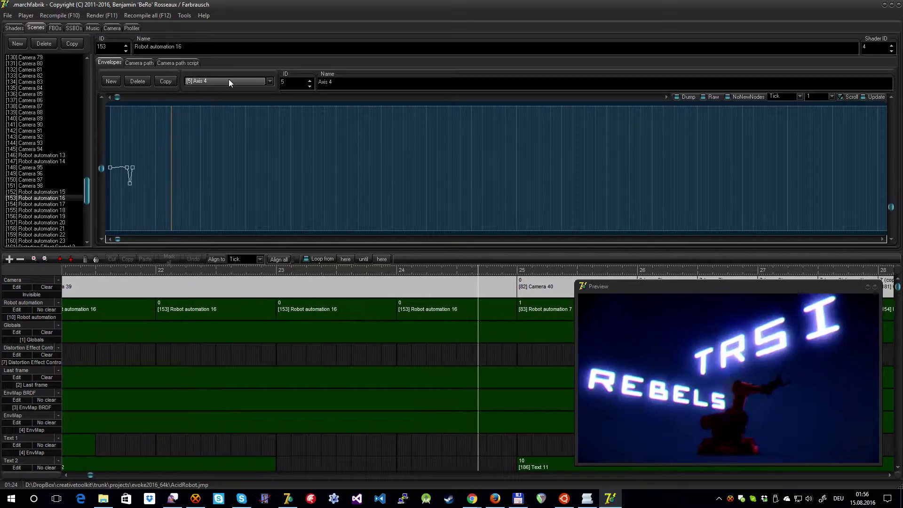
{"action": "scroll", "coordinate": [228, 79], "scroll_direction": "down", "scroll_amount": 2}
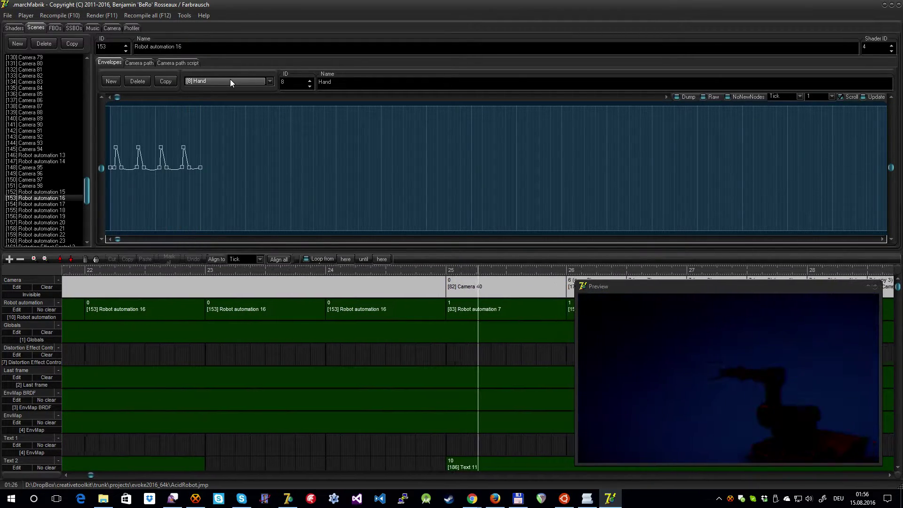
Stretch the Hand envelope's horizontal scale and turn on the Dump display of node values.
{"action": "left_click_drag", "start_coordinate": [118, 97], "coordinate": [139, 97]}
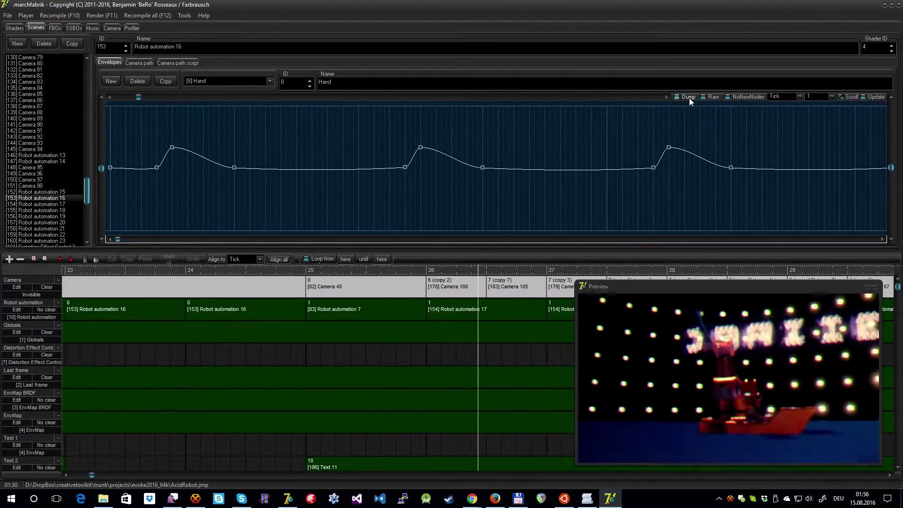
{"action": "left_click", "coordinate": [678, 97]}
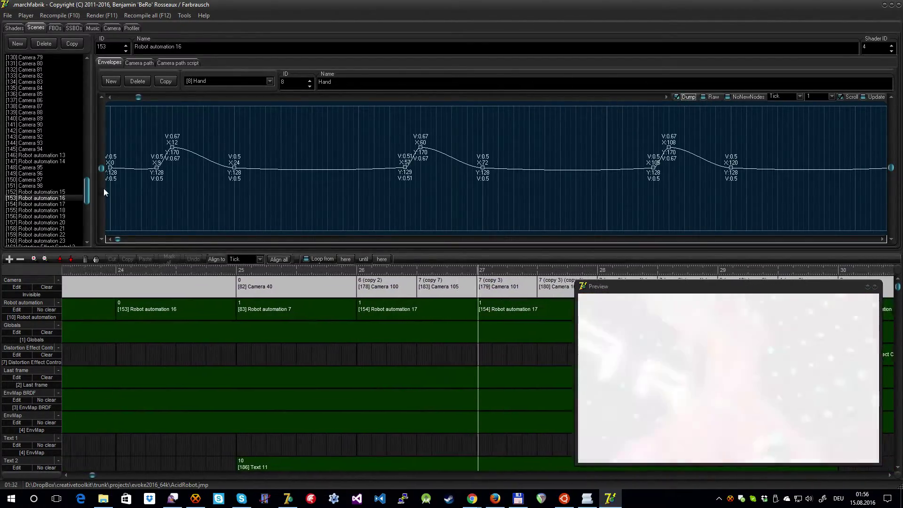
Open the Robot automation 17 scene and examine its envelopes from Hand back to Axis 4.
{"action": "left_click", "coordinate": [69, 204]}
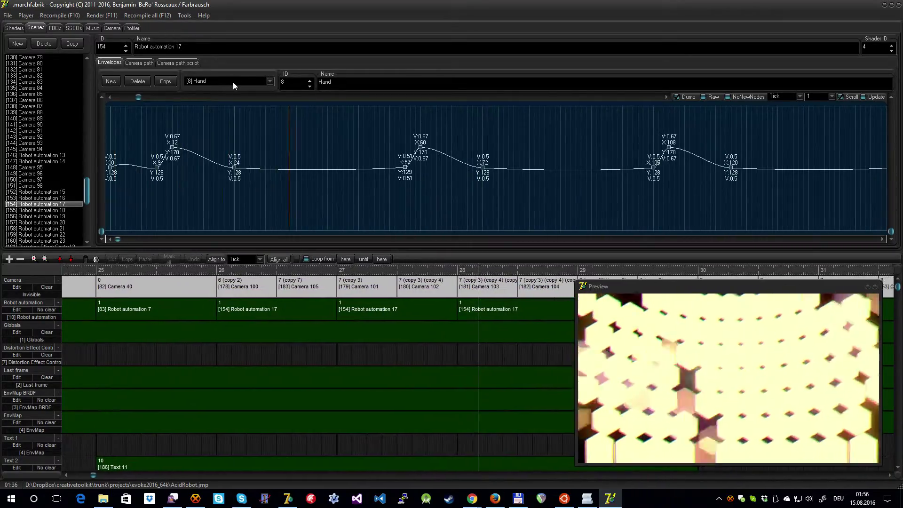
{"action": "left_click", "coordinate": [233, 82]}
{"action": "left_click", "coordinate": [233, 81]}
{"action": "scroll", "coordinate": [233, 81], "scroll_direction": "up", "scroll_amount": 3}
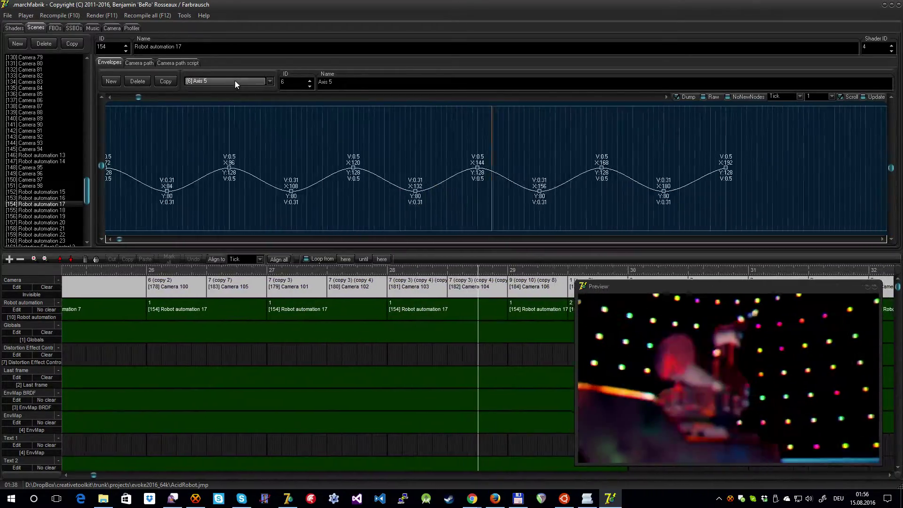
{"action": "scroll", "coordinate": [239, 78], "scroll_direction": "up", "scroll_amount": 3}
{"action": "scroll", "coordinate": [243, 78], "scroll_direction": "down", "scroll_amount": 3}
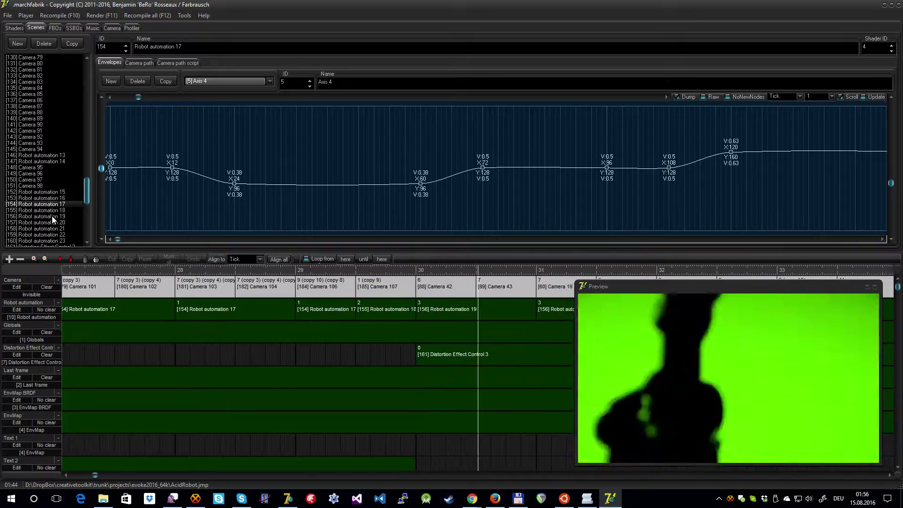
Open the Robot automation 19 scene and look through its axis envelopes, ending on Axis 1.
{"action": "left_click", "coordinate": [52, 216]}
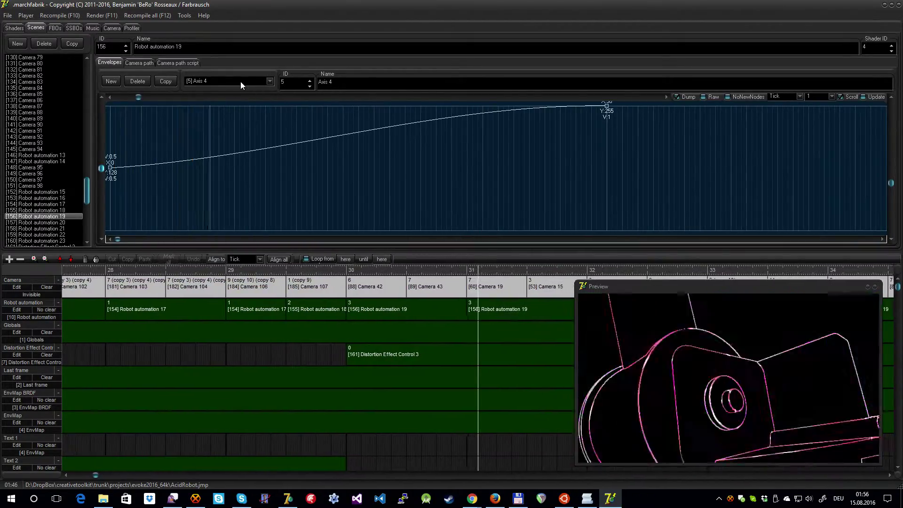
{"action": "left_click", "coordinate": [241, 81]}
{"action": "scroll", "coordinate": [241, 82], "scroll_direction": "down", "scroll_amount": 1}
{"action": "scroll", "coordinate": [241, 82], "scroll_direction": "up", "scroll_amount": 3}
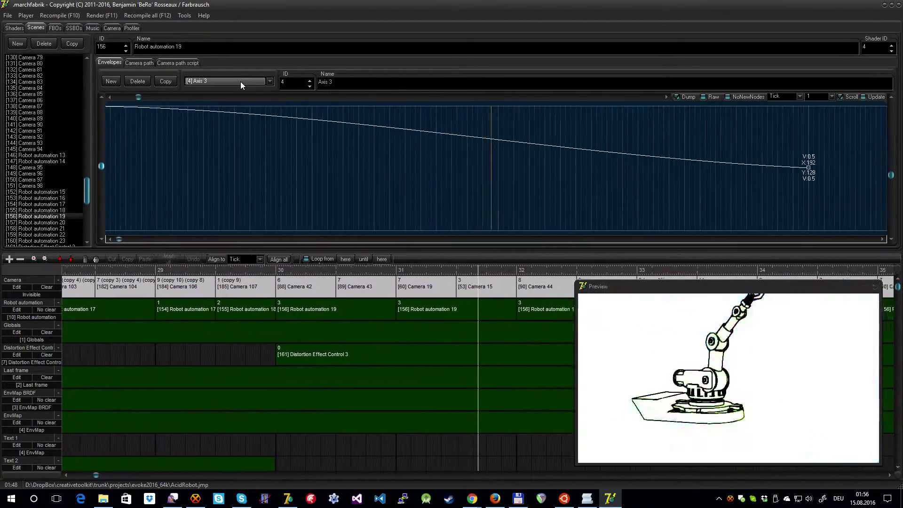
{"action": "key", "text": "Up"}
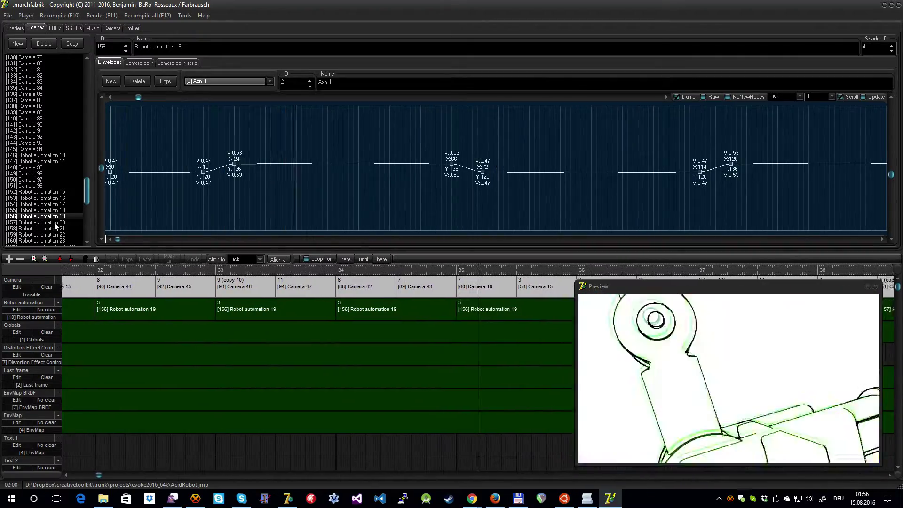
Look at the Robot automation 20 scene's envelope and return to the Robot automation 19 scene.
{"action": "left_click", "coordinate": [55, 223]}
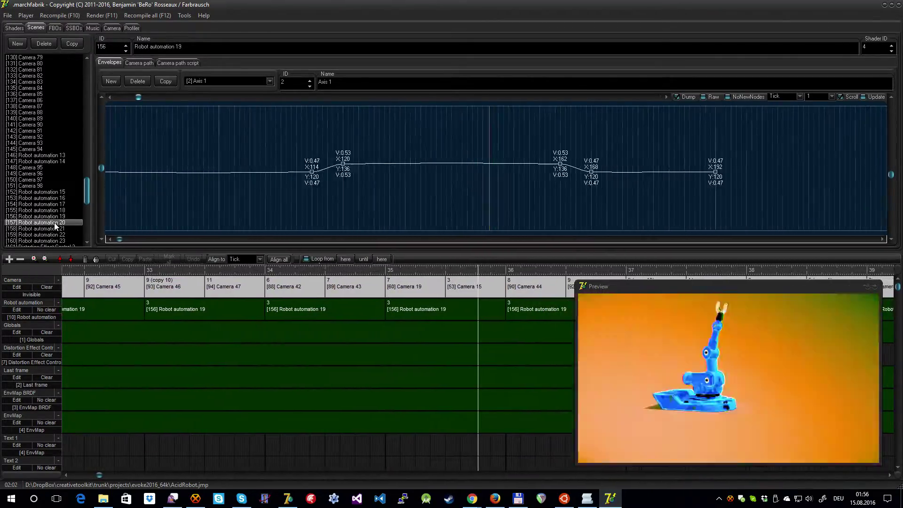
{"action": "key", "text": "Up"}
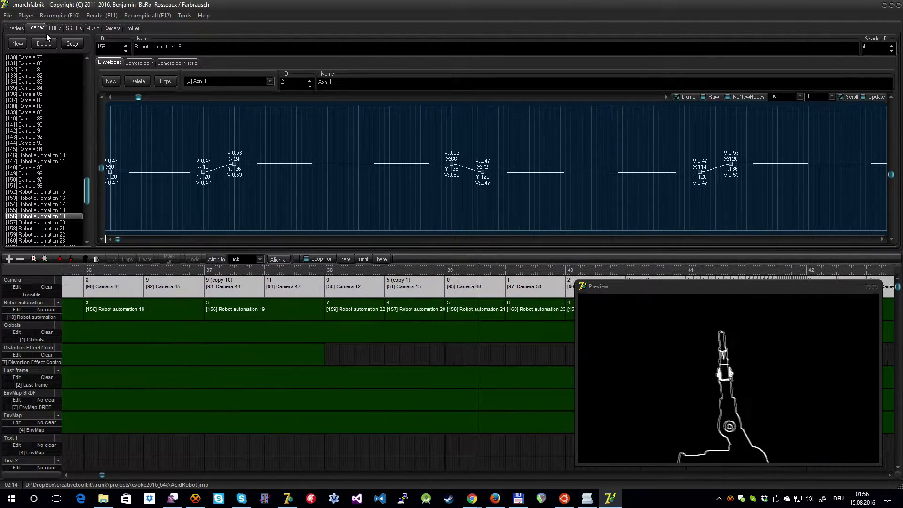
Open the Robot automation shader's fragment code and read the switch cases that compute the robot axis rotations.
{"action": "left_click", "coordinate": [23, 27]}
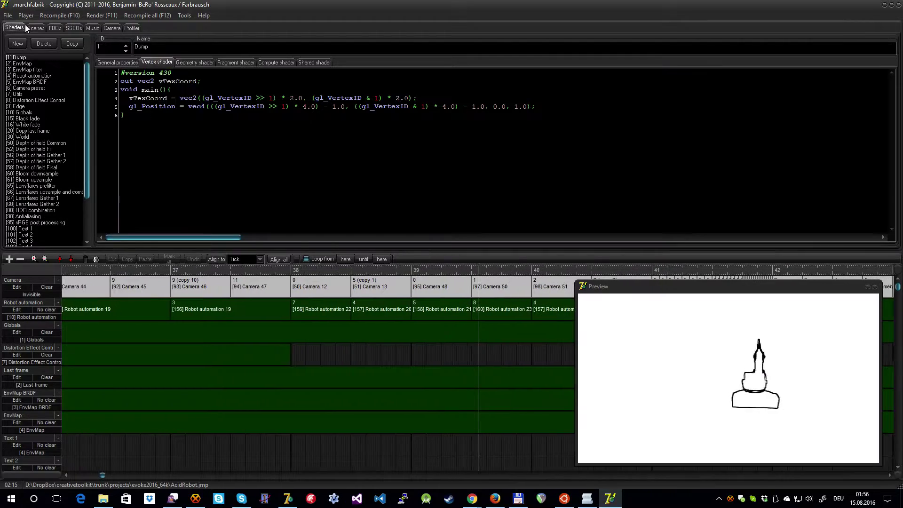
{"action": "left_click", "coordinate": [37, 76]}
{"action": "left_click", "coordinate": [237, 63]}
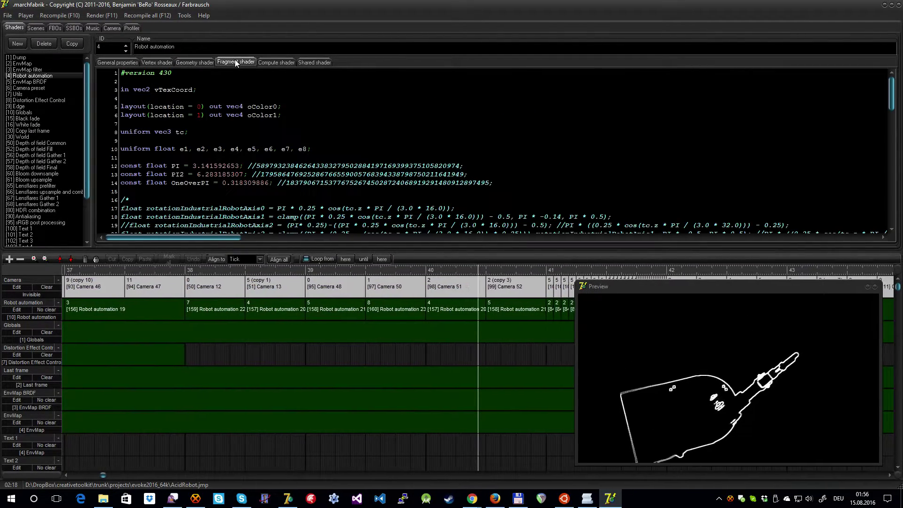
{"action": "scroll", "coordinate": [261, 126], "scroll_direction": "down", "scroll_amount": 14}
{"action": "scroll", "coordinate": [270, 123], "scroll_direction": "up", "scroll_amount": 7}
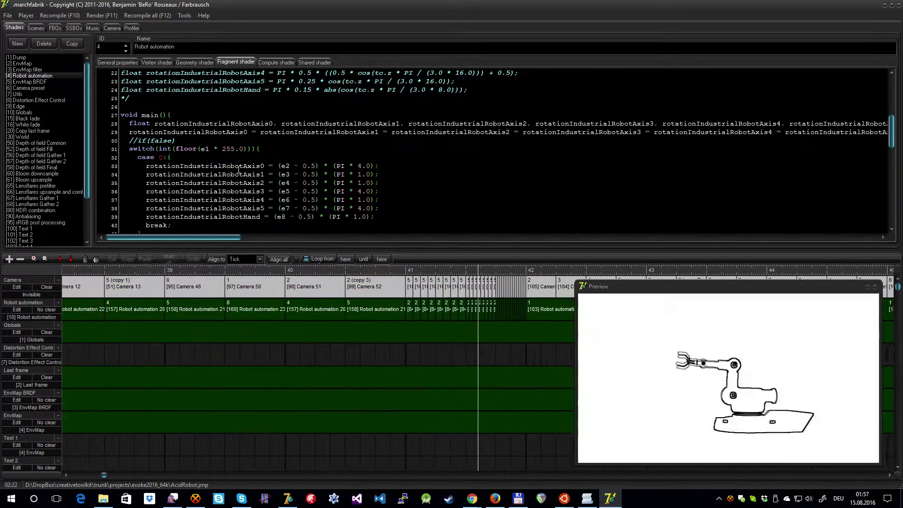
{"action": "left_click_drag", "start_coordinate": [240, 165], "coordinate": [261, 184]}
{"action": "scroll", "coordinate": [261, 188], "scroll_direction": "down", "scroll_amount": 14}
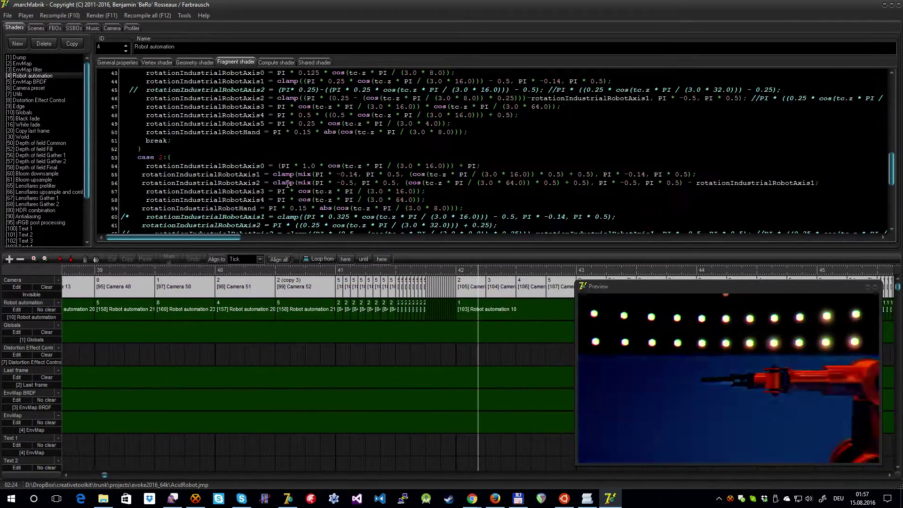
Highlight the fragment shader's uniform declarations e1 to e8 and look through the rest of the shader list.
{"action": "scroll", "coordinate": [284, 183], "scroll_direction": "up", "scroll_amount": 20}
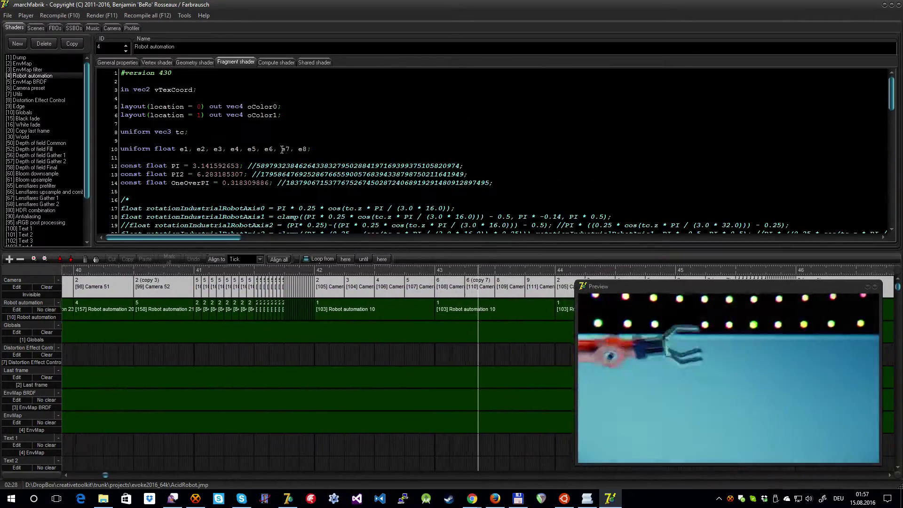
{"action": "left_click_drag", "start_coordinate": [311, 149], "coordinate": [157, 140]}
{"action": "left_click", "coordinate": [164, 124]}
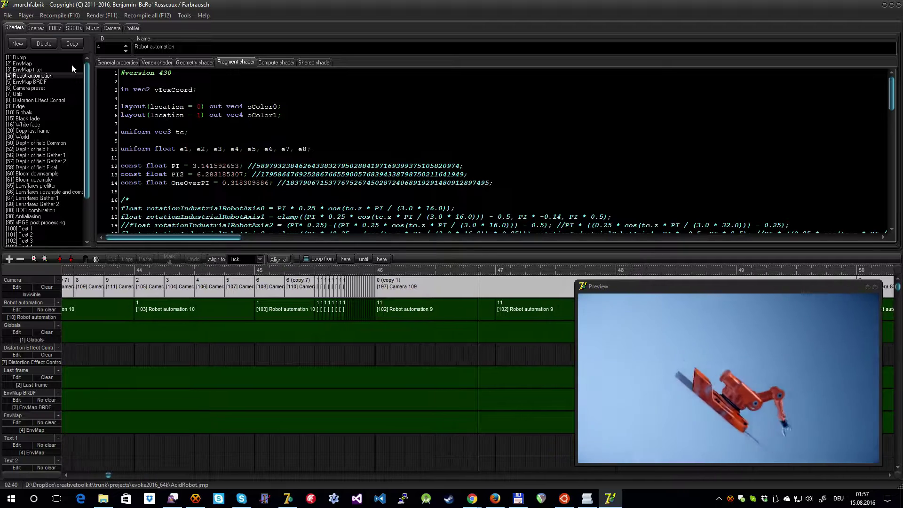
{"action": "left_click_drag", "start_coordinate": [87, 117], "coordinate": [102, 209]}
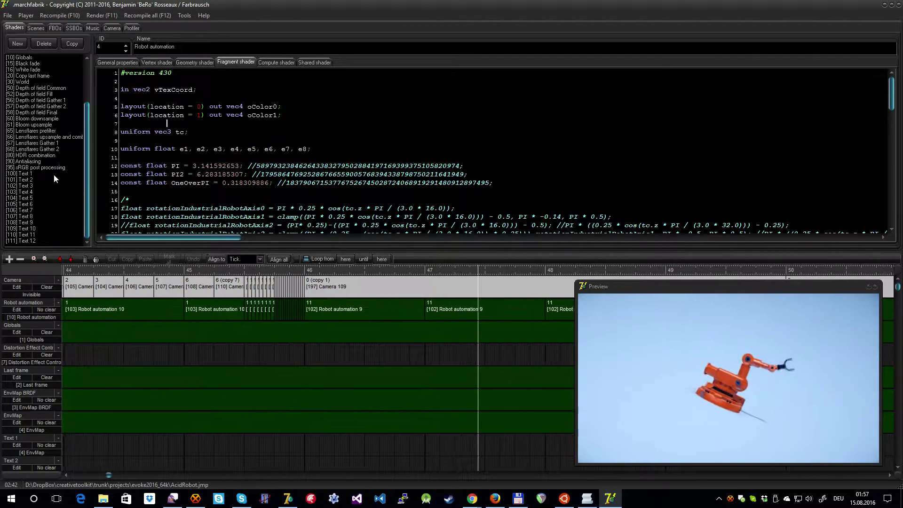
Find the Camera 109 scene and examine its camera path script and camera path keyframes.
{"action": "left_click", "coordinate": [42, 28]}
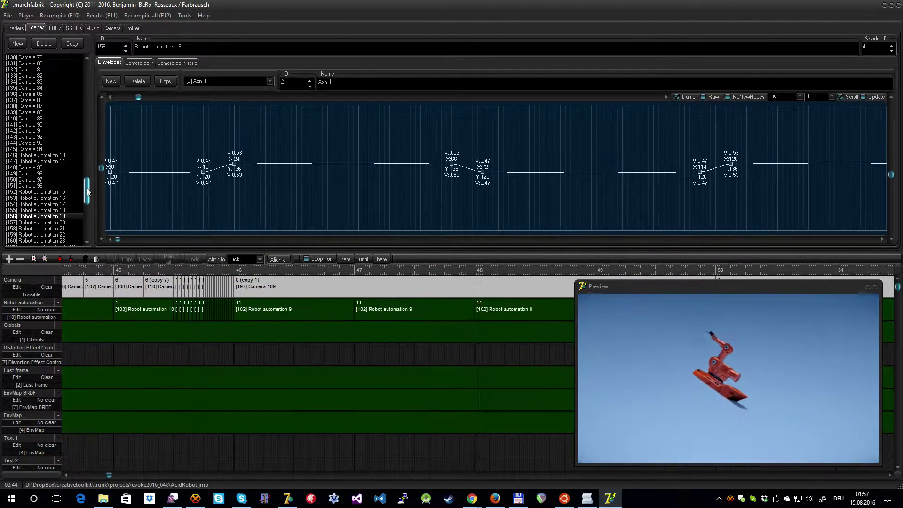
{"action": "left_click_drag", "start_coordinate": [87, 186], "coordinate": [86, 221]}
{"action": "left_click", "coordinate": [47, 234]}
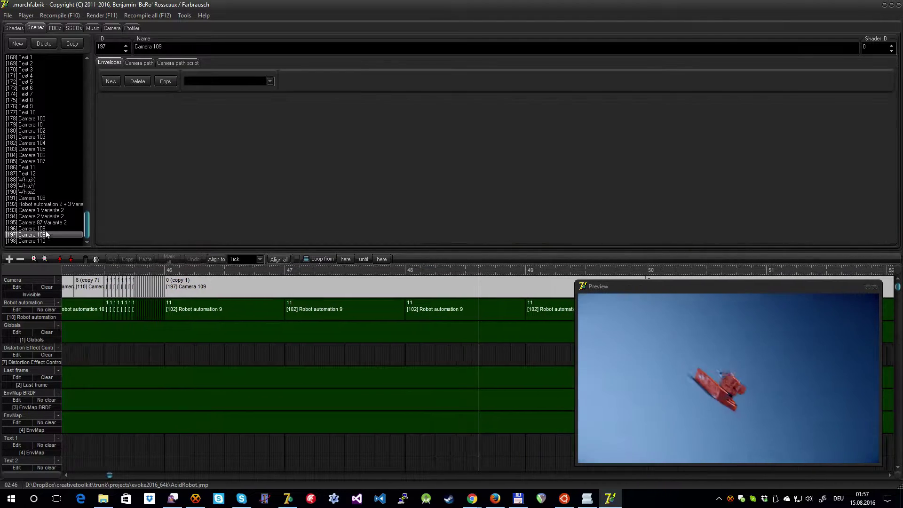
{"action": "left_click", "coordinate": [146, 63]}
{"action": "left_click", "coordinate": [177, 63]}
{"action": "scroll", "coordinate": [214, 116], "scroll_direction": "down", "scroll_amount": 15}
{"action": "scroll", "coordinate": [214, 116], "scroll_direction": "up", "scroll_amount": 15}
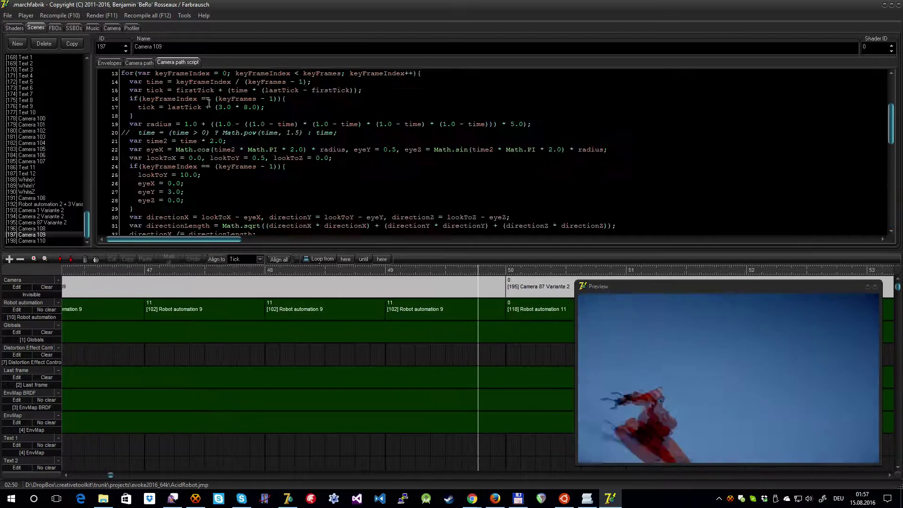
{"action": "left_click", "coordinate": [139, 63]}
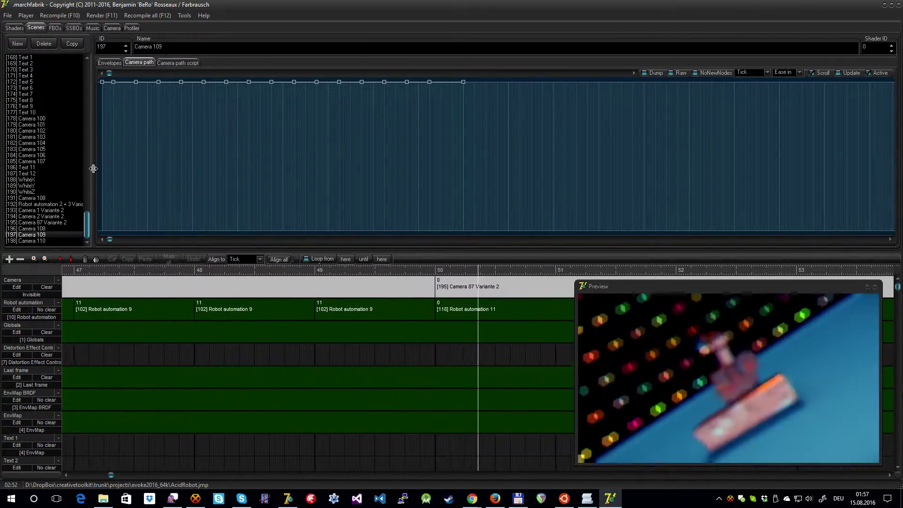
Open the Camera 87 Variante 2 scene and read through its camera path script, ending on the camera path.
{"action": "left_click", "coordinate": [58, 222]}
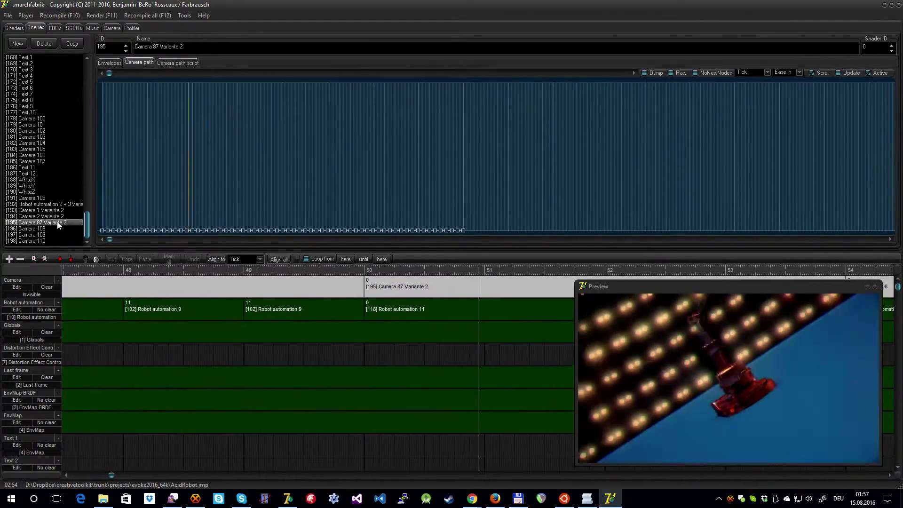
{"action": "left_click", "coordinate": [178, 63]}
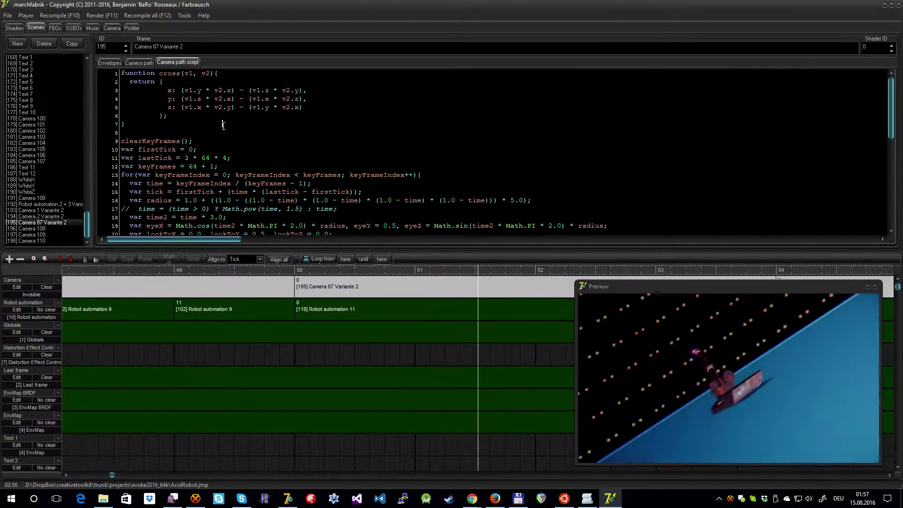
{"action": "scroll", "coordinate": [226, 123], "scroll_direction": "down", "scroll_amount": 7}
{"action": "scroll", "coordinate": [227, 123], "scroll_direction": "down", "scroll_amount": 2}
{"action": "scroll", "coordinate": [230, 124], "scroll_direction": "up", "scroll_amount": 9}
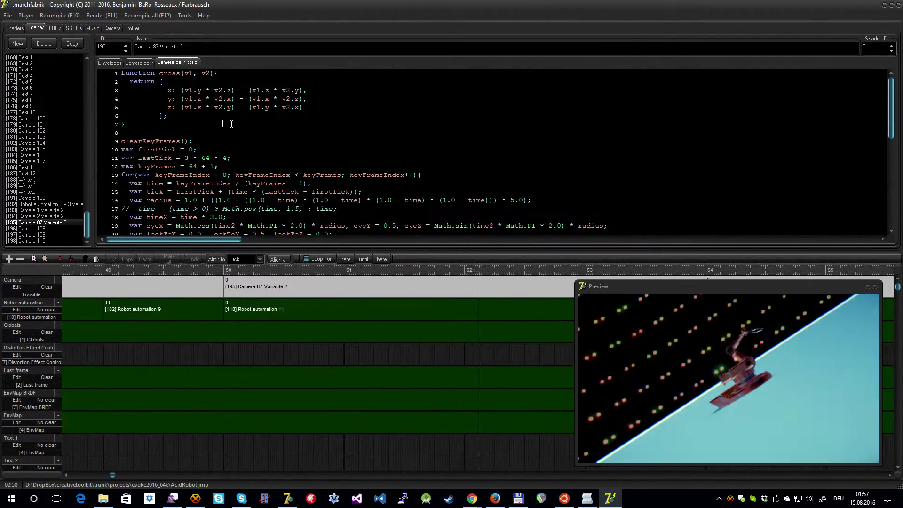
{"action": "left_click", "coordinate": [146, 62]}
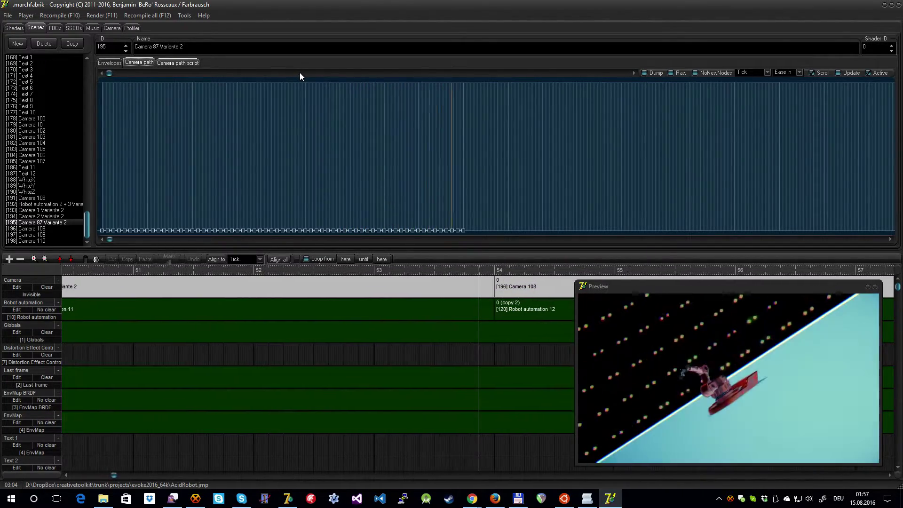
Open scene 196, Camera 108, and review its camera path script, ending on the keyframe path.
{"action": "left_click", "coordinate": [66, 228]}
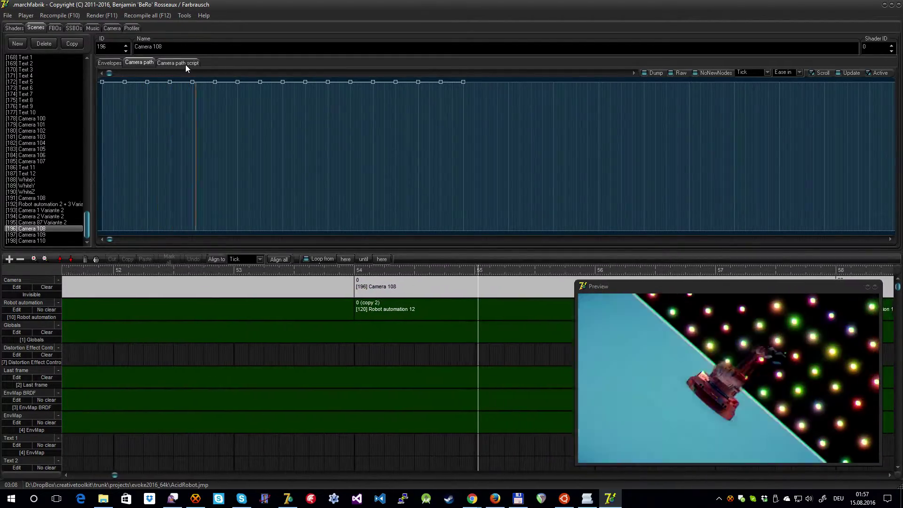
{"action": "left_click", "coordinate": [185, 64]}
{"action": "scroll", "coordinate": [209, 118], "scroll_direction": "down", "scroll_amount": 9}
{"action": "scroll", "coordinate": [209, 118], "scroll_direction": "up", "scroll_amount": 9}
{"action": "left_click", "coordinate": [139, 63]}
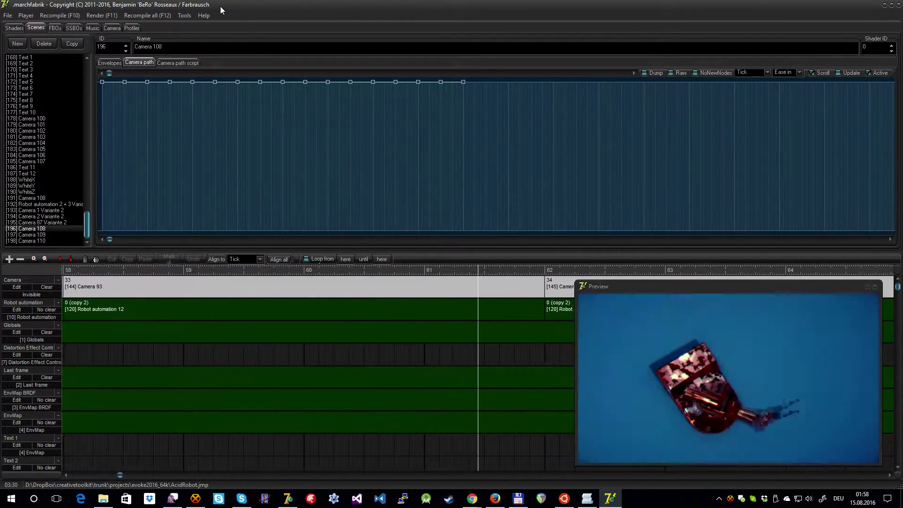
View the music timing settings, and browse the FBO list from its end back up to the Globals entry.
{"action": "left_click", "coordinate": [93, 28]}
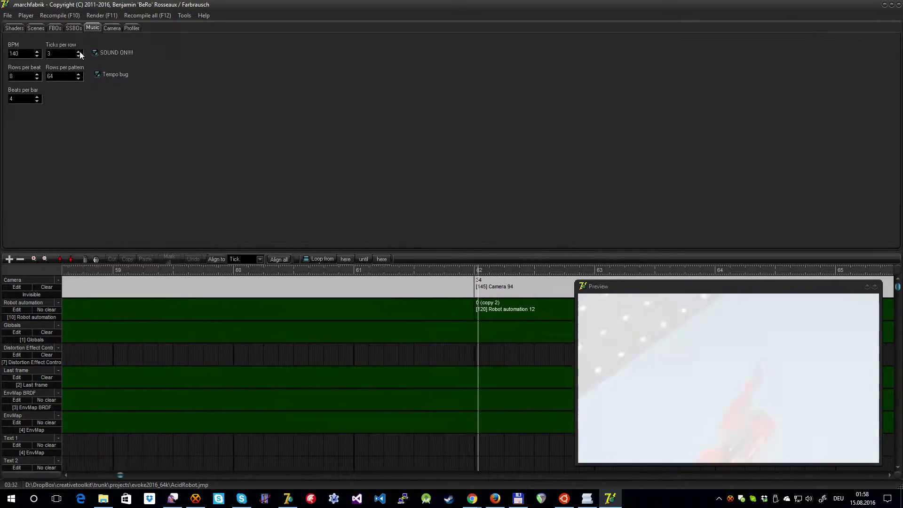
{"action": "left_click", "coordinate": [55, 29]}
{"action": "left_click_drag", "start_coordinate": [88, 81], "coordinate": [88, 133]}
{"action": "left_click", "coordinate": [38, 185]}
{"action": "key", "text": "Up"}
{"action": "key", "text": "Up"}
{"action": "key", "text": "Up"}
{"action": "key", "text": "Up"}
{"action": "key", "text": "Up"}
{"action": "key", "text": "Up"}
{"action": "key", "text": "Up"}
{"action": "key", "text": "Up"}
{"action": "key", "text": "Up"}
{"action": "key", "text": "Up"}
{"action": "key", "text": "Up"}
{"action": "key", "text": "Up"}
{"action": "key", "text": "Up"}
{"action": "key", "text": "Up"}
{"action": "key", "text": "Up"}
{"action": "key", "text": "Up"}
{"action": "key", "text": "Up"}
{"action": "key", "text": "Up"}
{"action": "key", "text": "Up"}
{"action": "key", "text": "Up"}
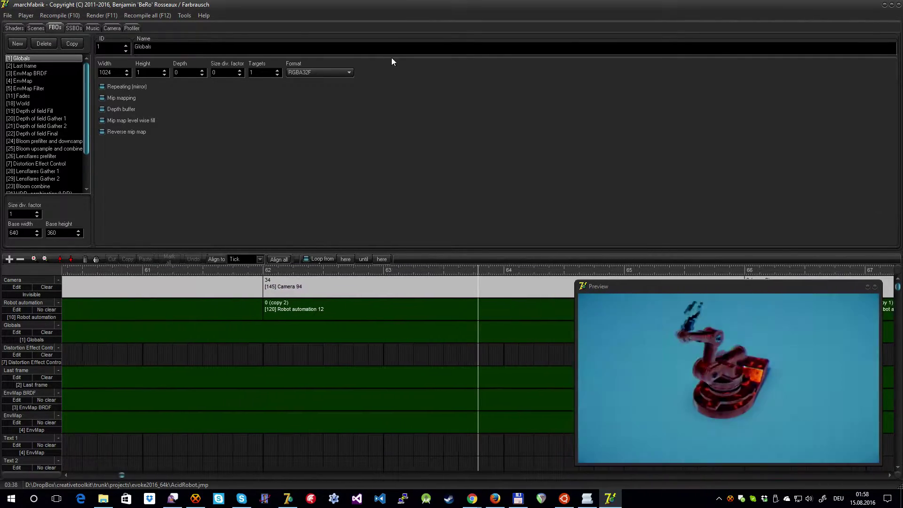
Look through the pixel formats available for the Globals FBO.
{"action": "left_click", "coordinate": [350, 72]}
{"action": "left_click_drag", "start_coordinate": [351, 113], "coordinate": [361, 87]}
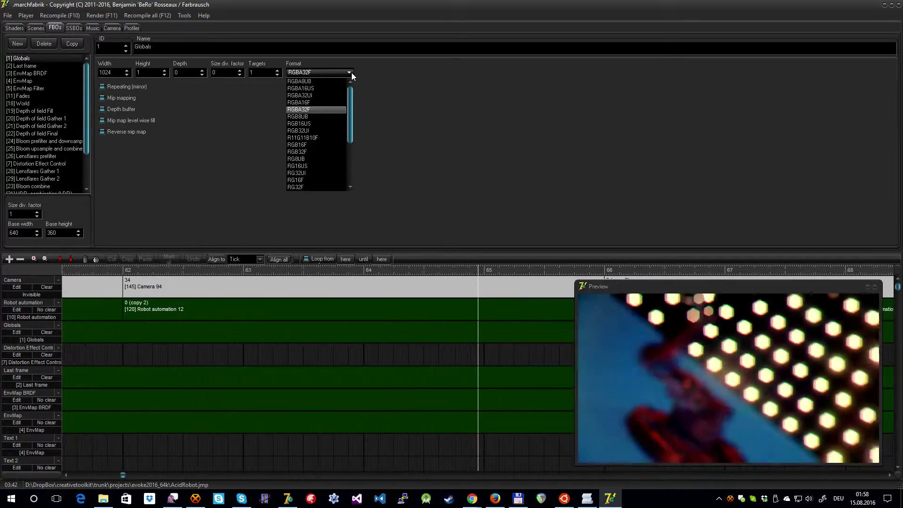
{"action": "left_click", "coordinate": [351, 72]}
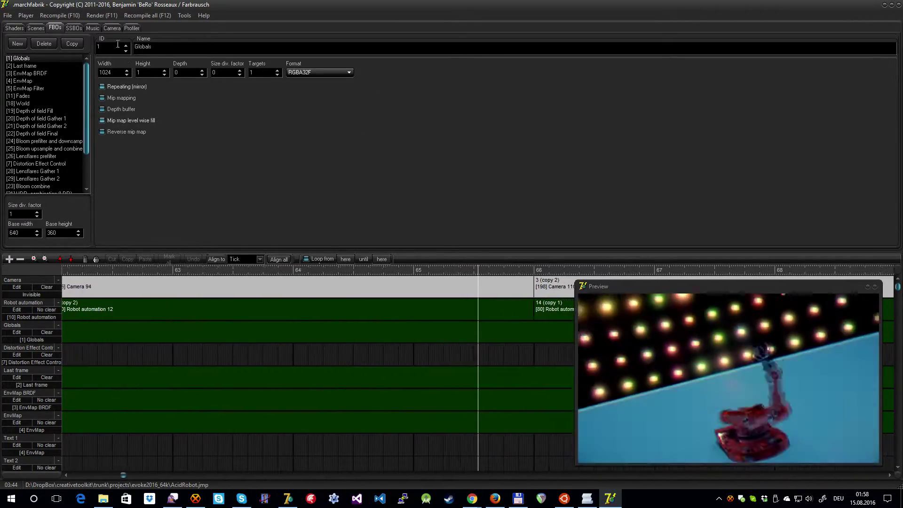
Open the Camera 110 scene and read its camera path script, including the tick cases and keyframe calculation.
{"action": "left_click", "coordinate": [35, 27]}
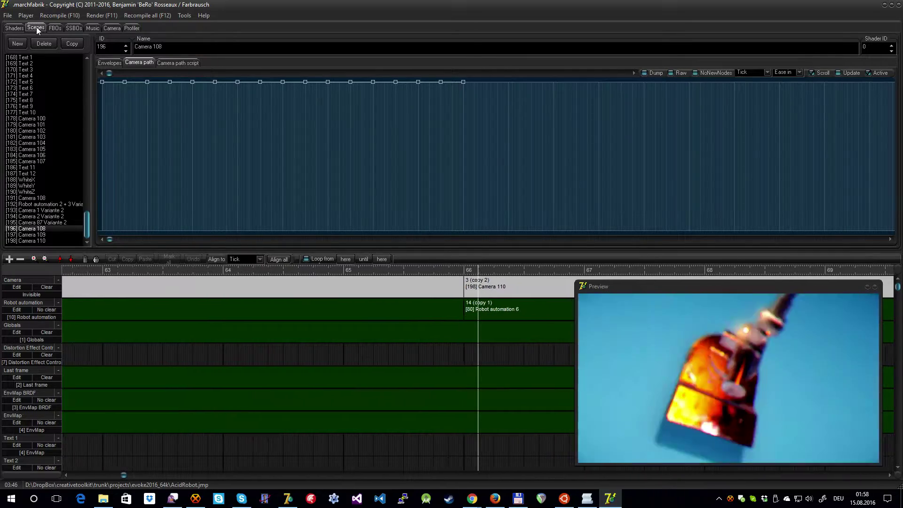
{"action": "left_click", "coordinate": [39, 241]}
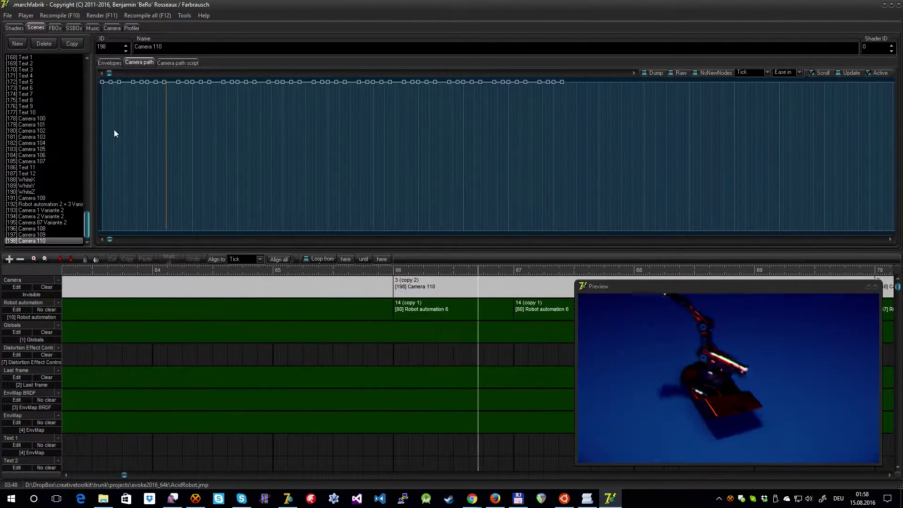
{"action": "left_click", "coordinate": [177, 63]}
{"action": "scroll", "coordinate": [206, 121], "scroll_direction": "down", "scroll_amount": 14}
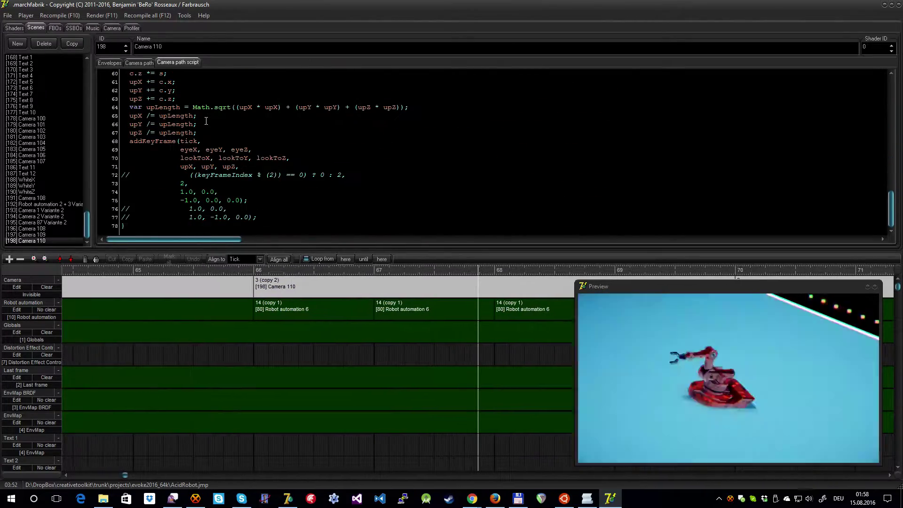
{"action": "scroll", "coordinate": [206, 121], "scroll_direction": "up", "scroll_amount": 19}
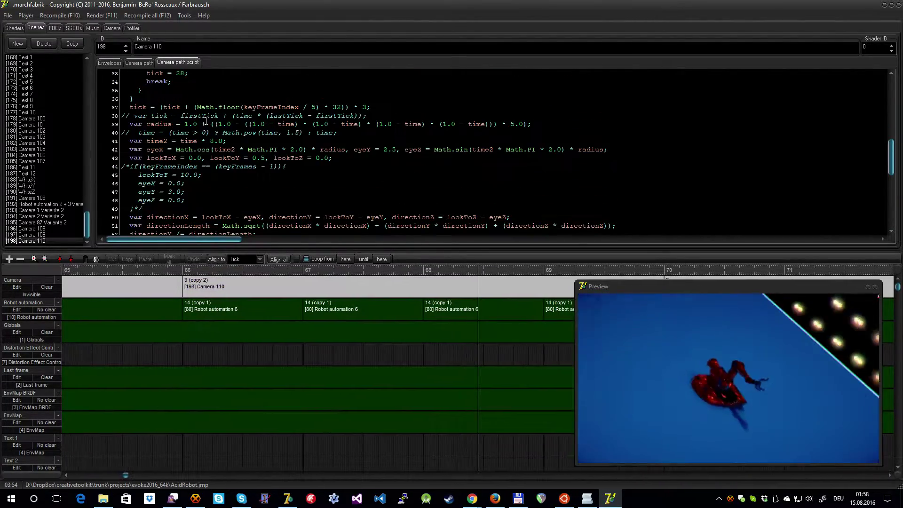
{"action": "scroll", "coordinate": [206, 121], "scroll_direction": "up", "scroll_amount": 1}
{"action": "scroll", "coordinate": [207, 120], "scroll_direction": "down", "scroll_amount": 14}
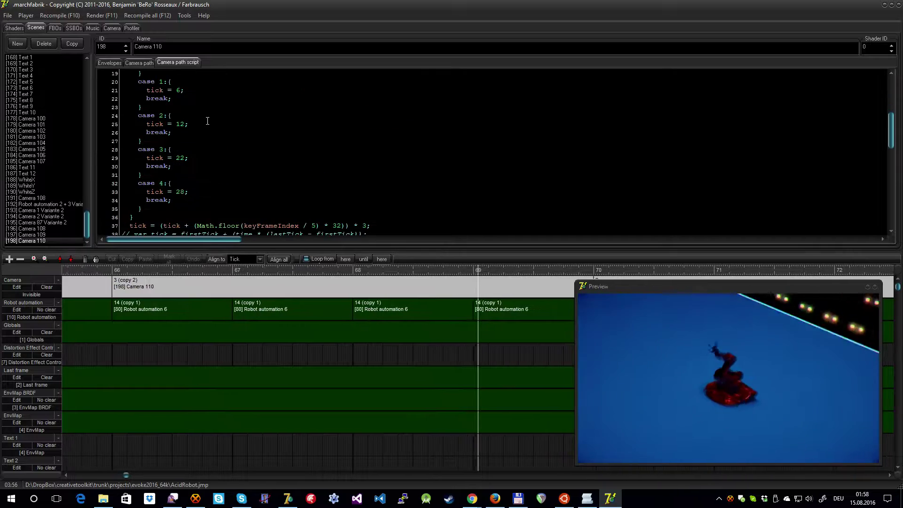
{"action": "scroll", "coordinate": [211, 121], "scroll_direction": "down", "scroll_amount": 2}
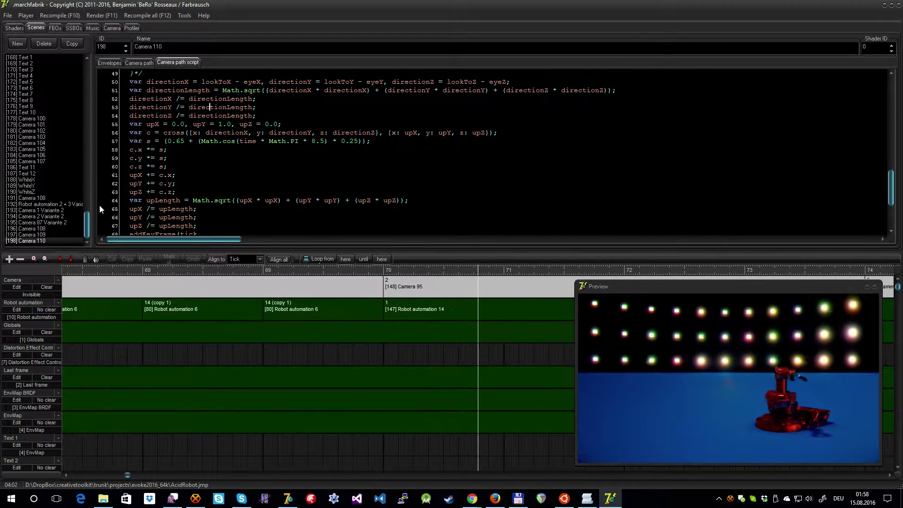
Browse the effect scenes' envelopes from Lensflares Gather 2 through the Depth of field scenes to EnvMap.
{"action": "left_click_drag", "start_coordinate": [87, 225], "coordinate": [126, 97]}
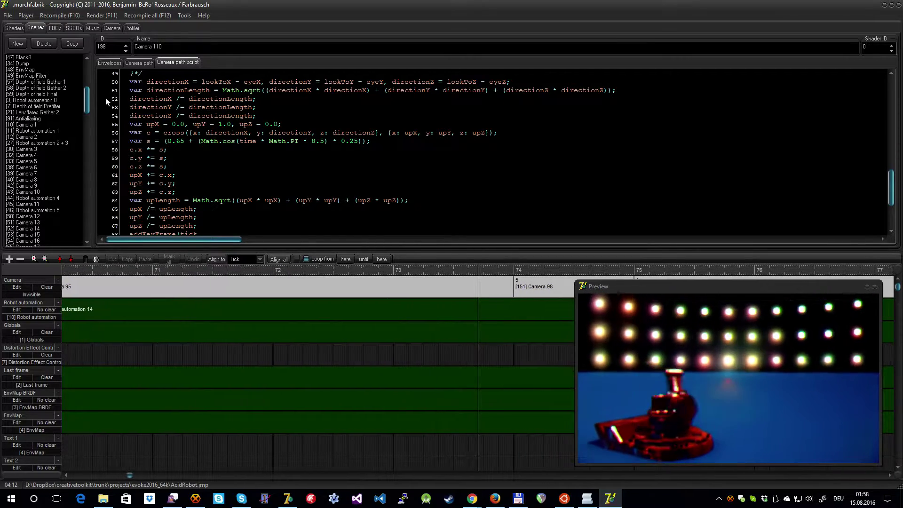
{"action": "left_click", "coordinate": [57, 112]}
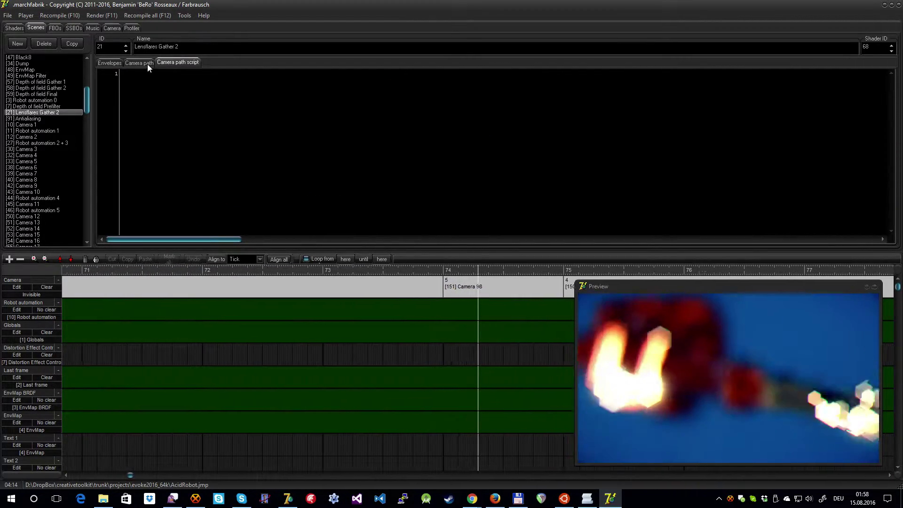
{"action": "left_click", "coordinate": [116, 63]}
{"action": "left_click", "coordinate": [55, 81]}
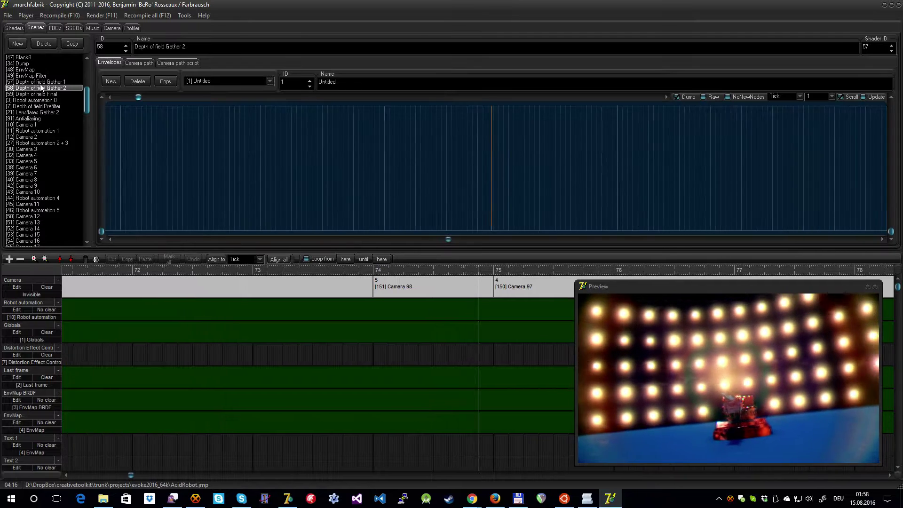
{"action": "key", "text": "Up"}
{"action": "key", "text": "Up"}
{"action": "key", "text": "Up"}
{"action": "key", "text": "Up"}
{"action": "key", "text": "Up"}
{"action": "key", "text": "Up"}
{"action": "key", "text": "Up"}
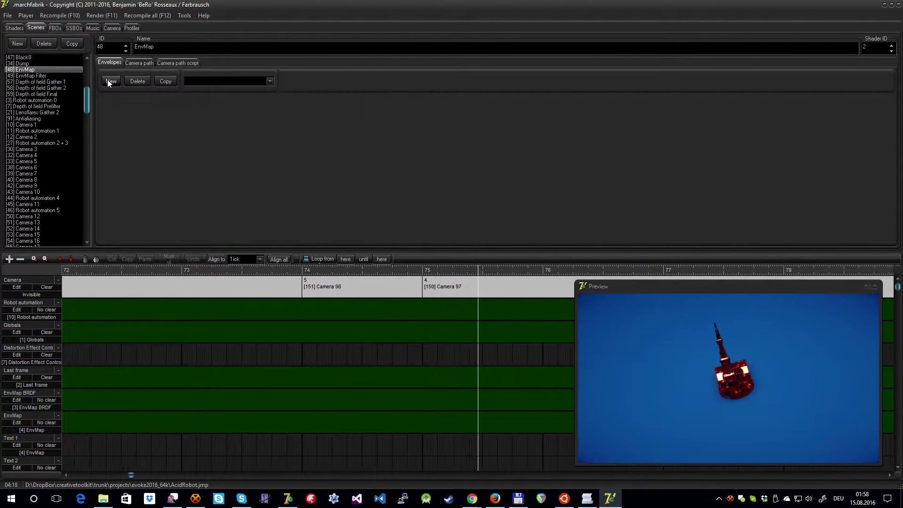
Go further up the scene list to White1 and check which envelopes it contains.
{"action": "key", "text": "Up"}
{"action": "key", "text": "Up"}
{"action": "key", "text": "Up"}
{"action": "key", "text": "Up"}
{"action": "key", "text": "Up"}
{"action": "key", "text": "Up"}
{"action": "key", "text": "Up"}
{"action": "key", "text": "Up"}
{"action": "key", "text": "Up"}
{"action": "key", "text": "Up"}
{"action": "key", "text": "Up"}
{"action": "key", "text": "Up"}
{"action": "key", "text": "Up"}
{"action": "key", "text": "Up"}
{"action": "key", "text": "Up"}
{"action": "key", "text": "Up"}
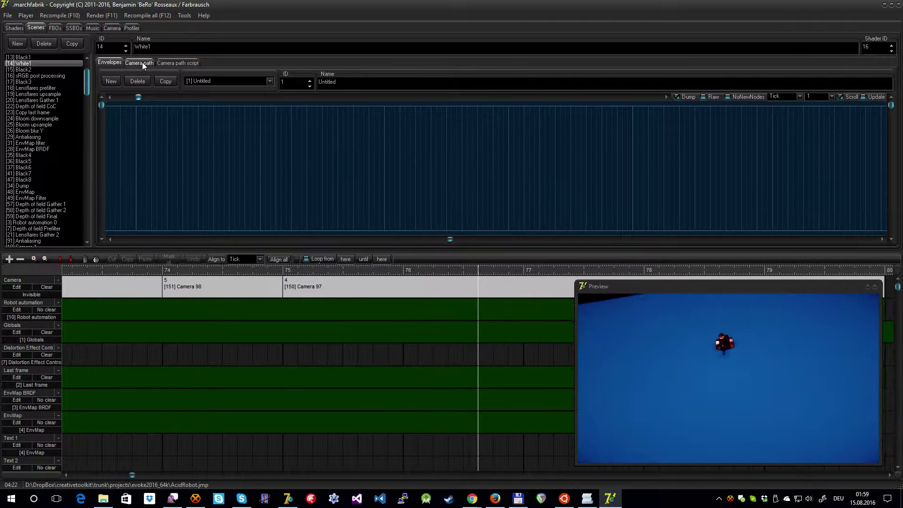
{"action": "left_click", "coordinate": [206, 81]}
{"action": "left_click", "coordinate": [206, 82]}
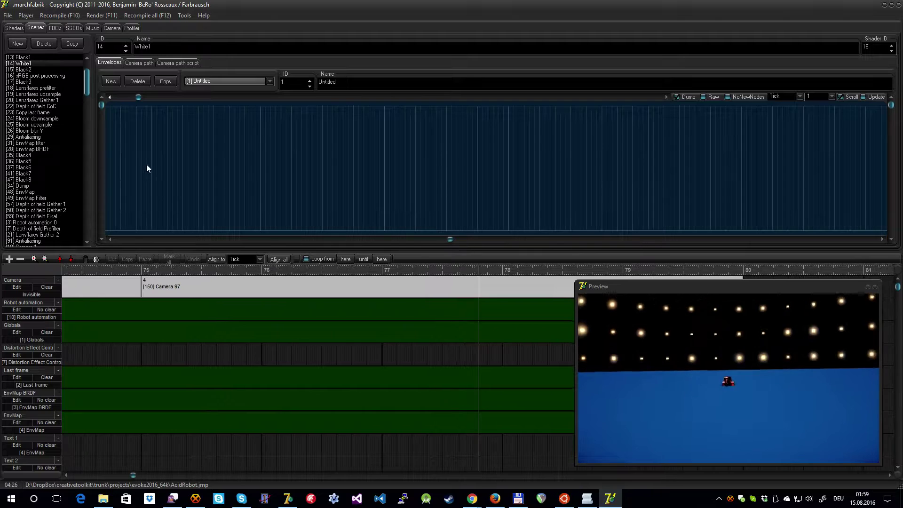
Bring the White1 scene's envelope curve into view, and look at the envelope of the Black6 scene as well.
{"action": "left_click_drag", "start_coordinate": [139, 98], "coordinate": [111, 101]}
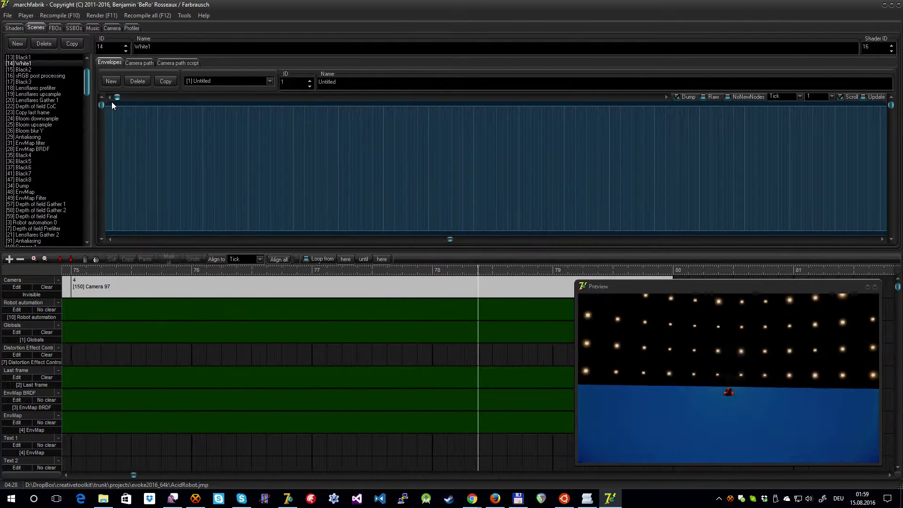
{"action": "left_click_drag", "start_coordinate": [450, 239], "coordinate": [107, 242]}
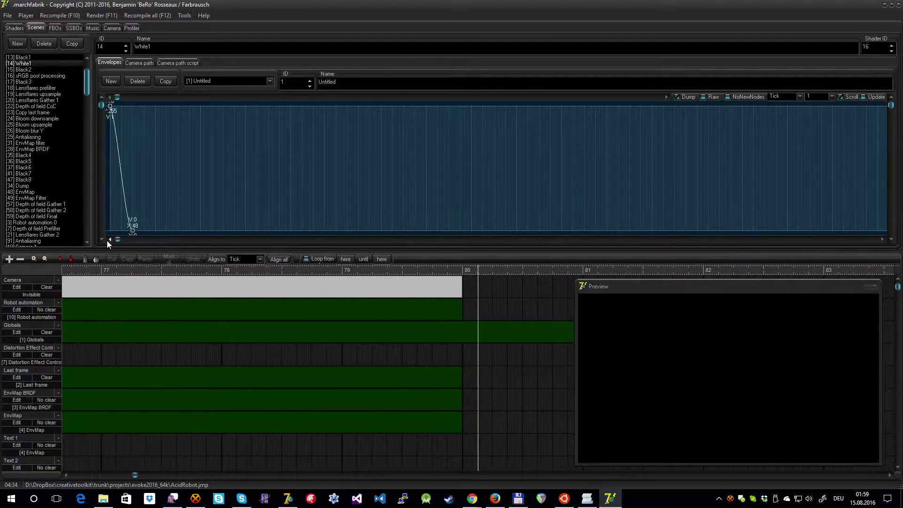
{"action": "left_click", "coordinate": [51, 167]}
Find the Camera 100 scene further down the scene list and look at its camera path script and camera path.
{"action": "scroll", "coordinate": [55, 174], "scroll_direction": "down", "scroll_amount": 15}
{"action": "scroll", "coordinate": [55, 175], "scroll_direction": "down", "scroll_amount": 18}
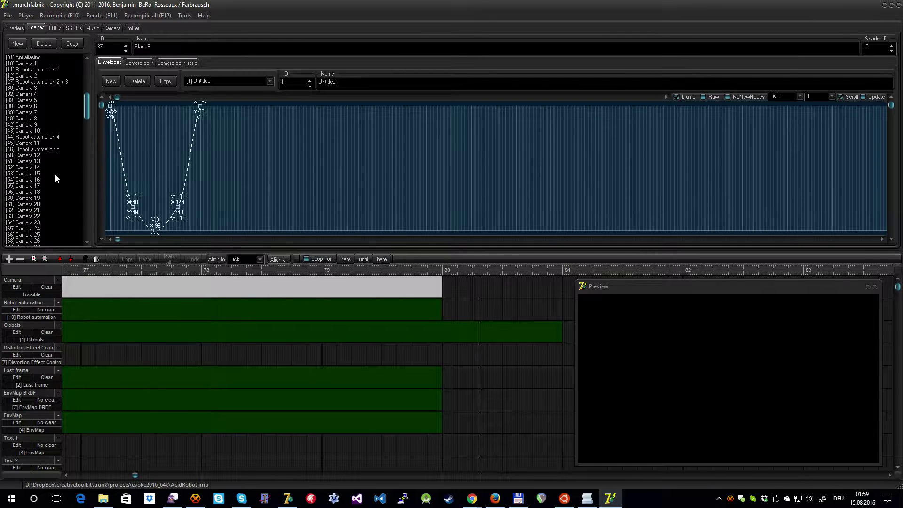
{"action": "scroll", "coordinate": [62, 177], "scroll_direction": "down", "scroll_amount": 20}
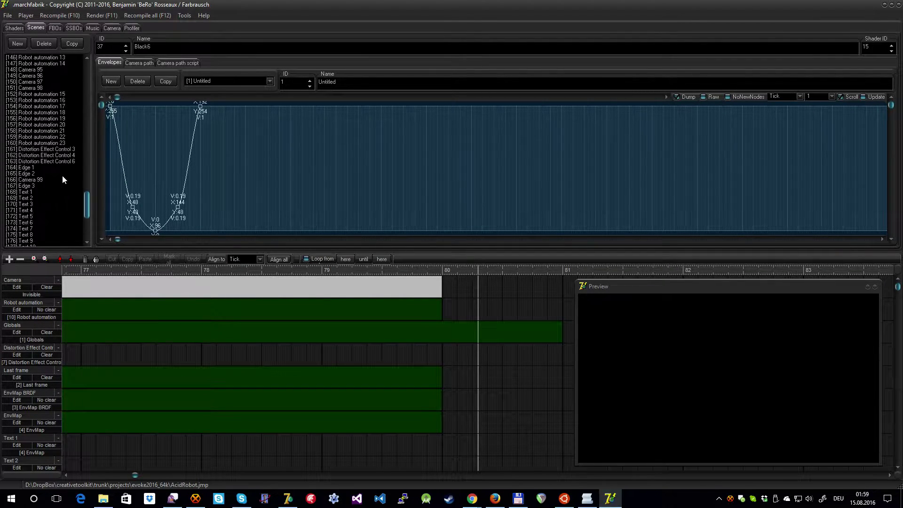
{"action": "left_click", "coordinate": [43, 119]}
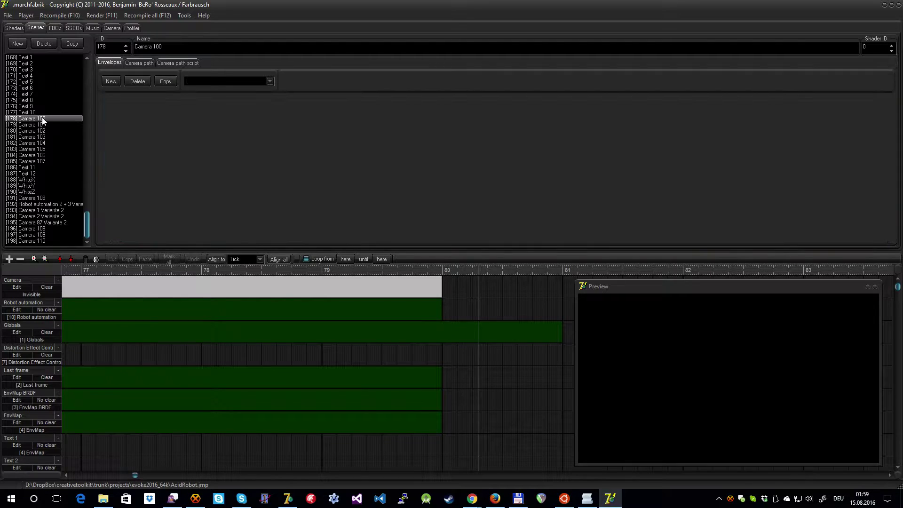
{"action": "left_click", "coordinate": [147, 62]}
{"action": "left_click", "coordinate": [174, 62]}
{"action": "left_click", "coordinate": [139, 62]}
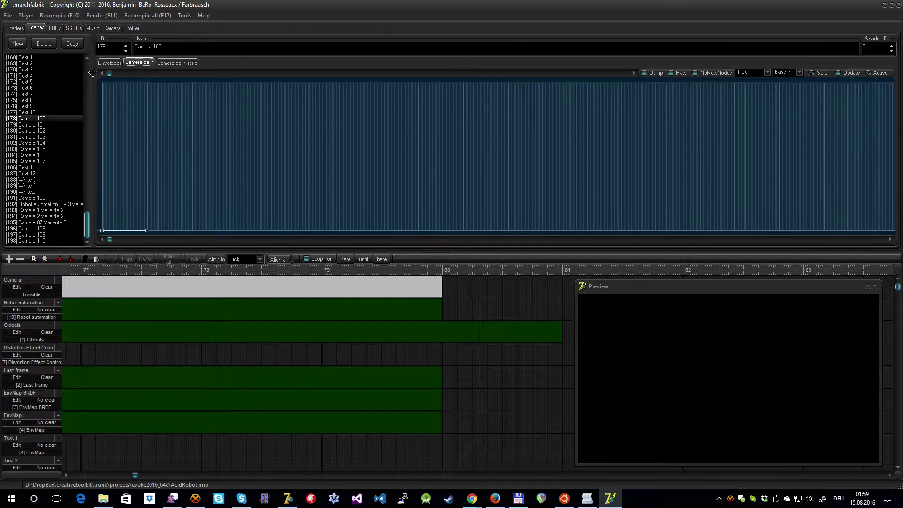
Pause the demo near its beginning and show the camera path of the Camera 0 scene.
{"action": "left_click_drag", "start_coordinate": [84, 216], "coordinate": [103, 103]}
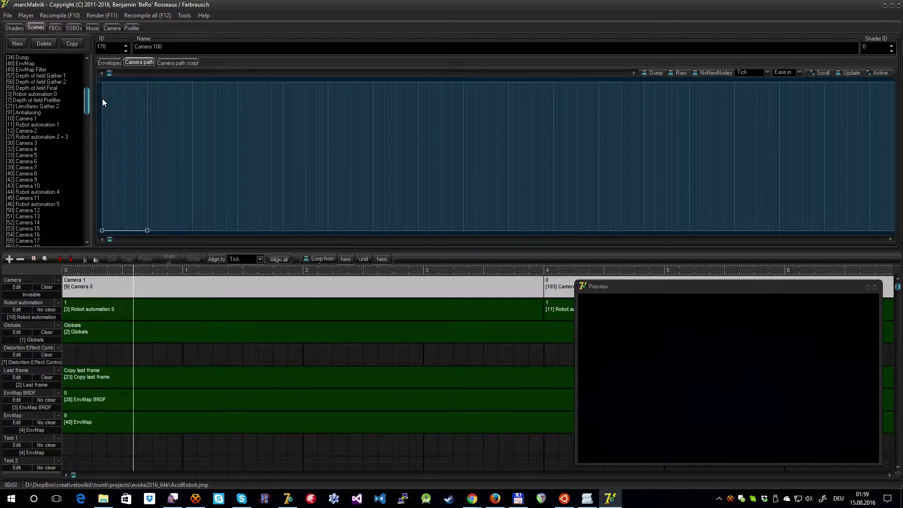
{"action": "key", "text": "space"}
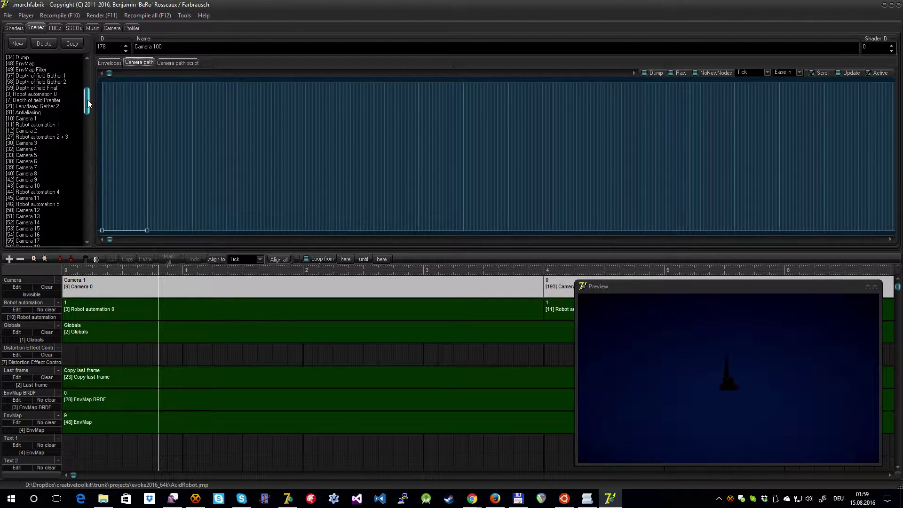
{"action": "left_click_drag", "start_coordinate": [87, 102], "coordinate": [89, 58]}
{"action": "left_click", "coordinate": [28, 94]}
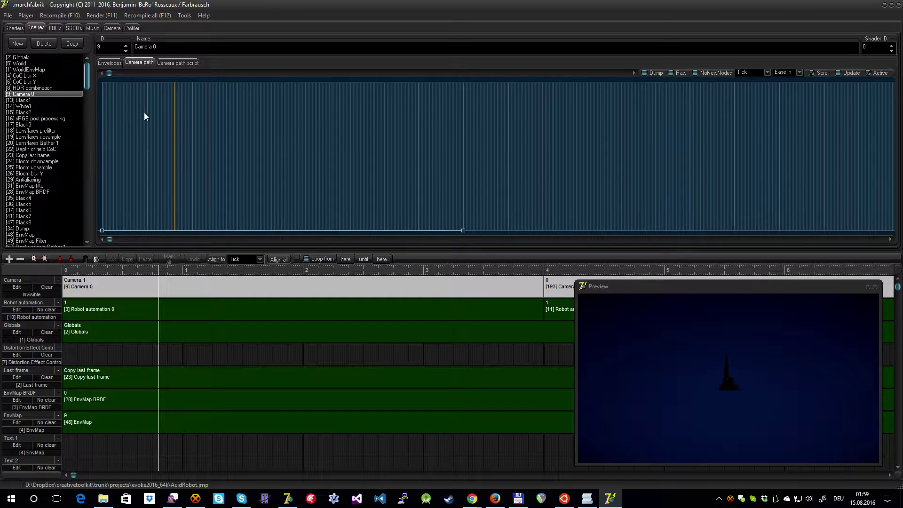
Inspect the first keyframe of Camera 0's path, including its interpolation options, and leave it without changes.
{"action": "left_click", "coordinate": [102, 231]}
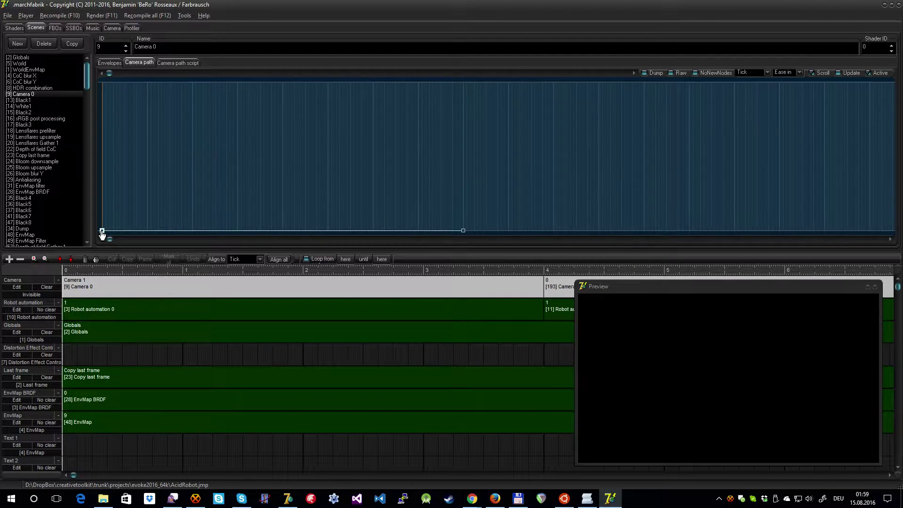
{"action": "double_click", "coordinate": [102, 231]}
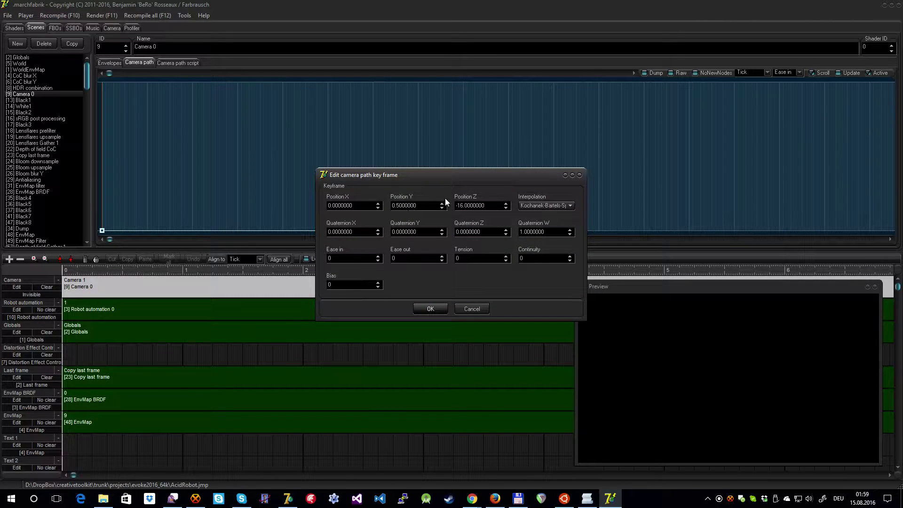
{"action": "left_click", "coordinate": [540, 205]}
{"action": "left_click", "coordinate": [551, 183]}
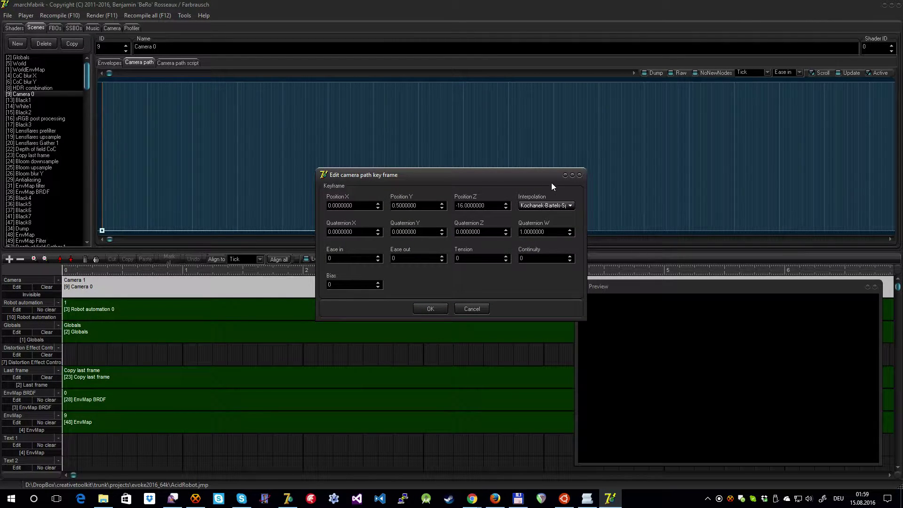
{"action": "left_click", "coordinate": [464, 308]}
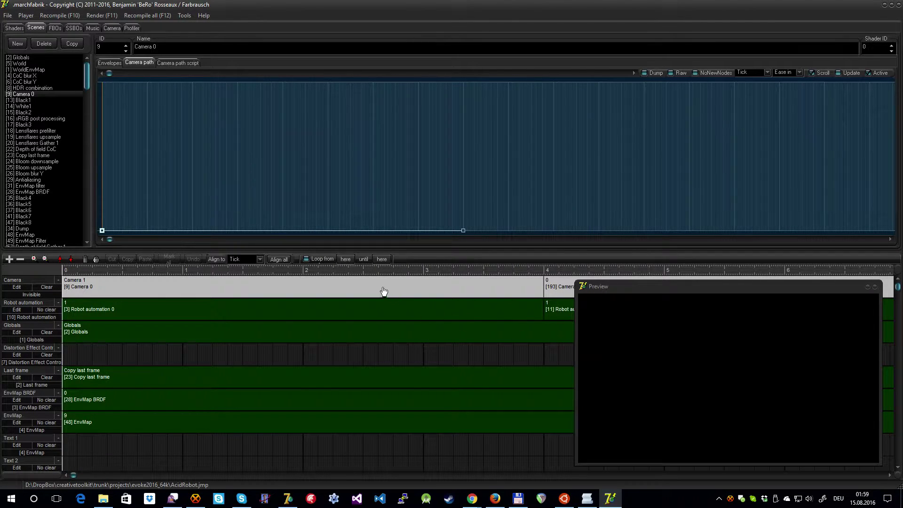
Add a Camera 0 keyframe at timeline mark 2 by turning the view to the robot's side, and play the result.
{"action": "left_click_drag", "start_coordinate": [336, 272], "coordinate": [304, 269]}
{"action": "left_click", "coordinate": [729, 382]}
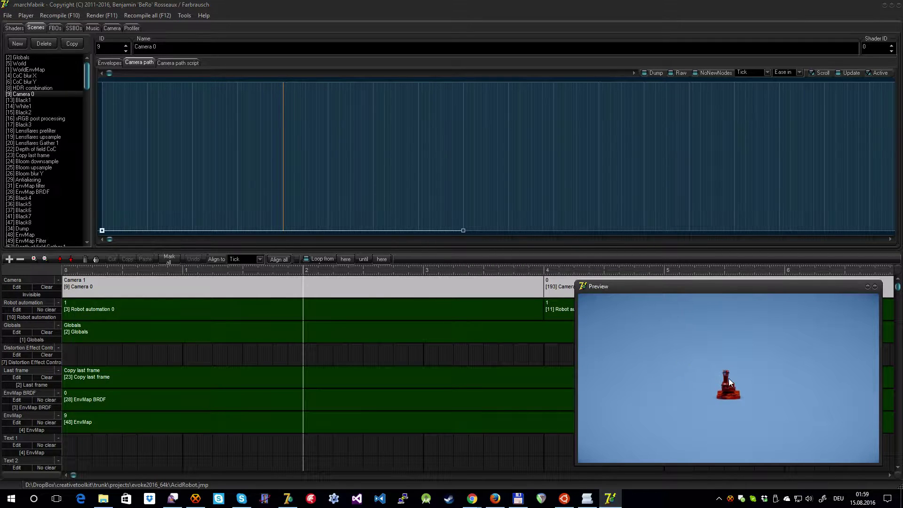
{"action": "key", "text": "d"}
{"action": "left_click_drag", "start_coordinate": [707, 376], "coordinate": [594, 377]}
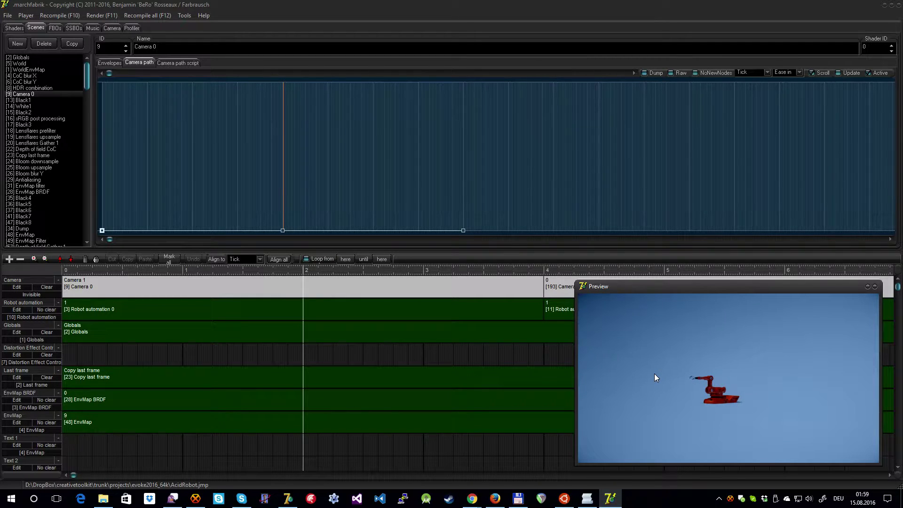
{"action": "key", "text": "F5"}
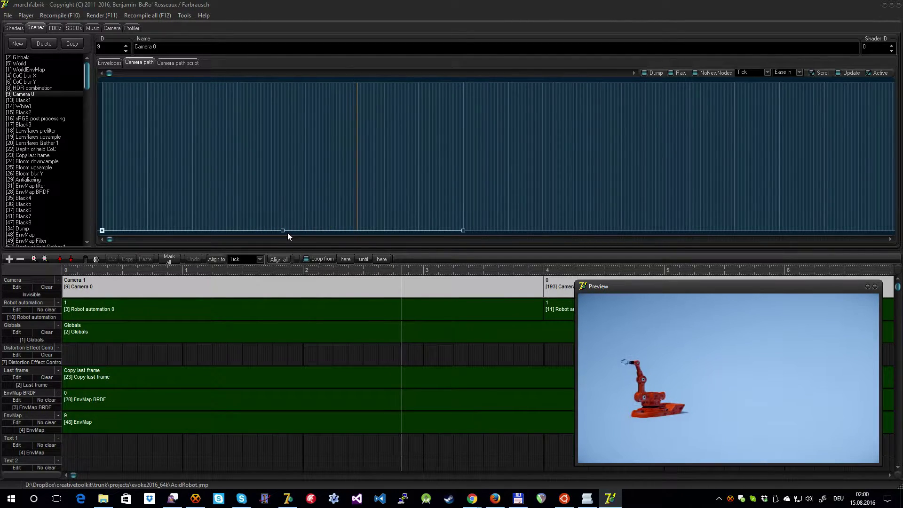
Move the playhead to timeline mark 3 and set the alignment of both the camera path and the timeline to Beat.
{"action": "left_click", "coordinate": [422, 270]}
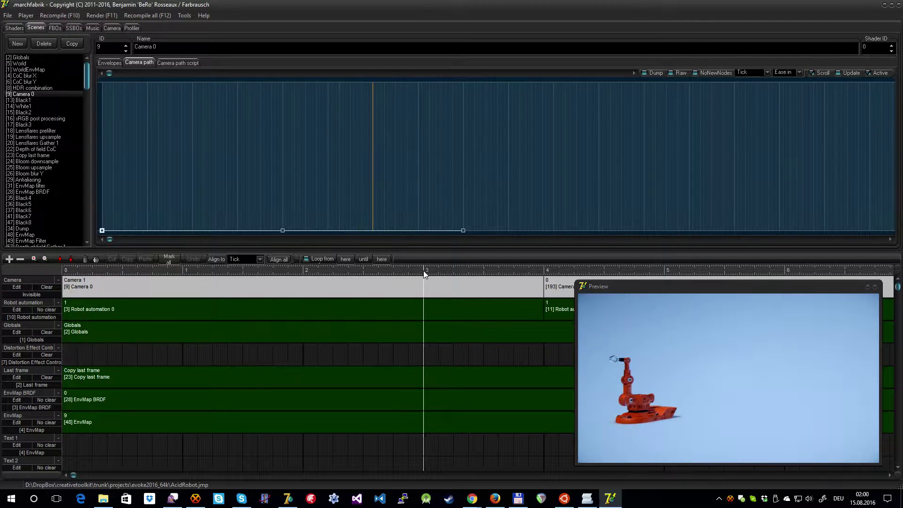
{"action": "left_click", "coordinate": [742, 72]}
{"action": "left_click", "coordinate": [756, 90]}
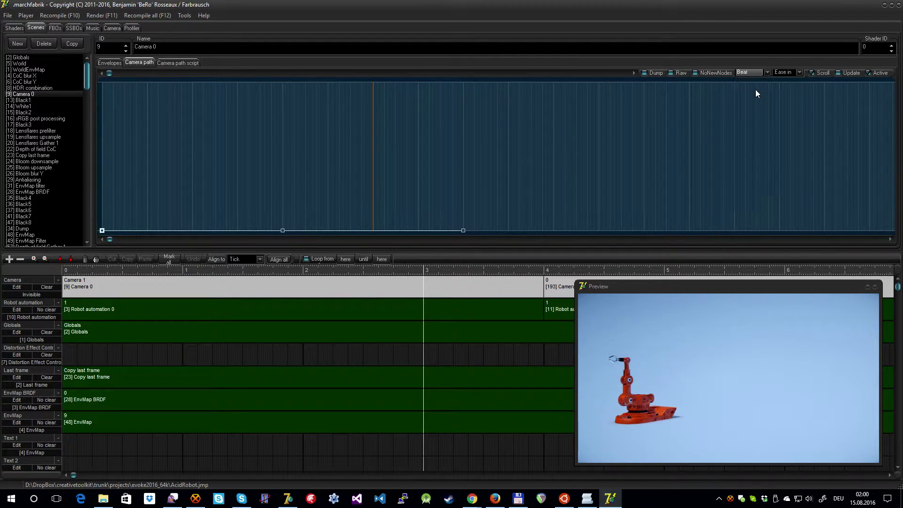
{"action": "left_click", "coordinate": [254, 263]}
{"action": "left_click", "coordinate": [247, 277]}
Add Camera 0 keyframes at timeline mark 3 and midway between 3 and 4 by repositioning the preview camera, and play the path.
{"action": "left_click", "coordinate": [729, 379]}
{"action": "left_click_drag", "start_coordinate": [729, 378], "coordinate": [614, 379]}
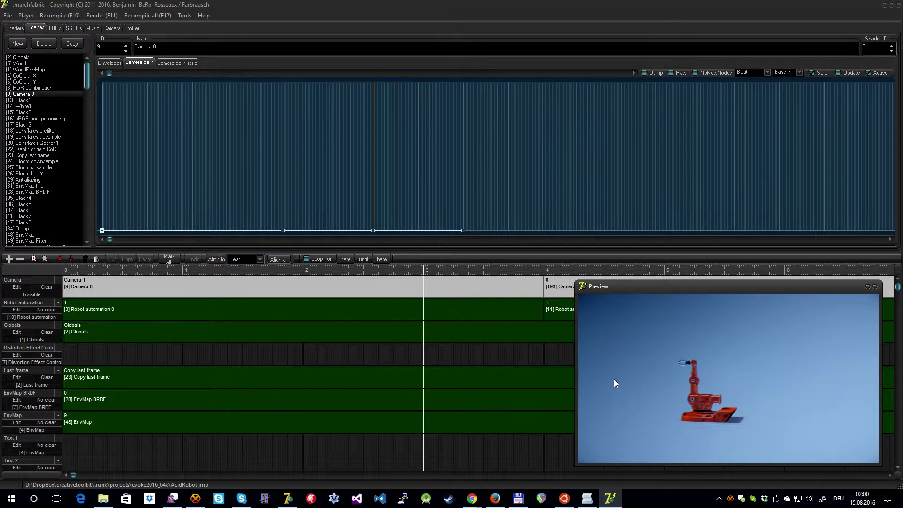
{"action": "left_click", "coordinate": [484, 268]}
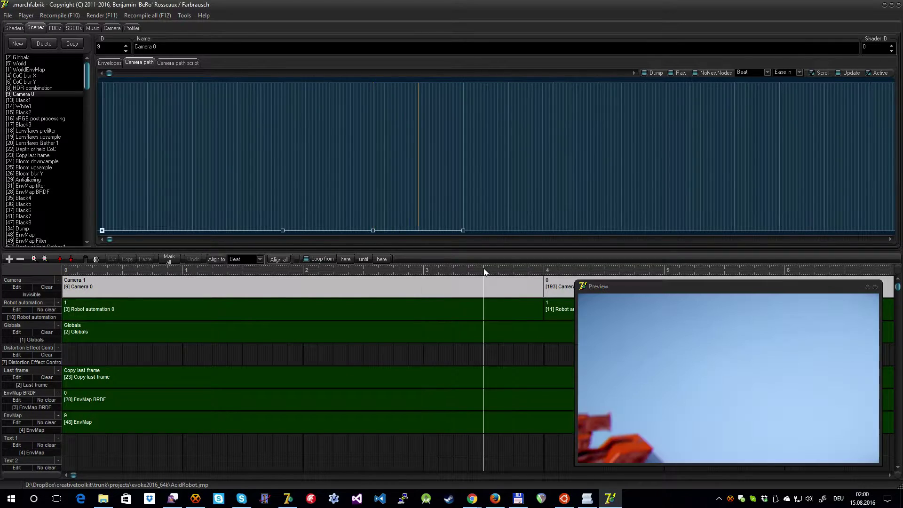
{"action": "mouse_move", "coordinate": [729, 378]}
{"action": "left_mouse_down"}
{"action": "mouse_move", "coordinate": [837, 376]}
{"action": "mouse_move", "coordinate": [738, 380]}
{"action": "left_mouse_up"}
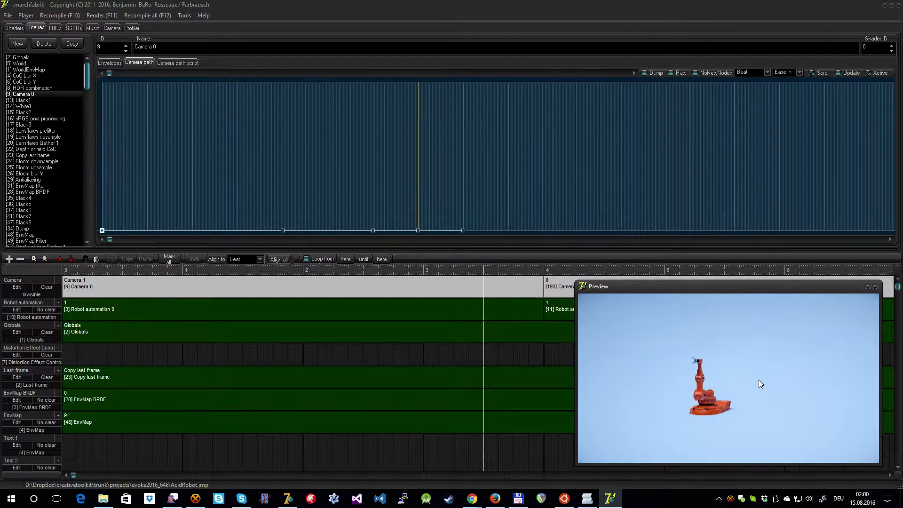
{"action": "key", "text": "space"}
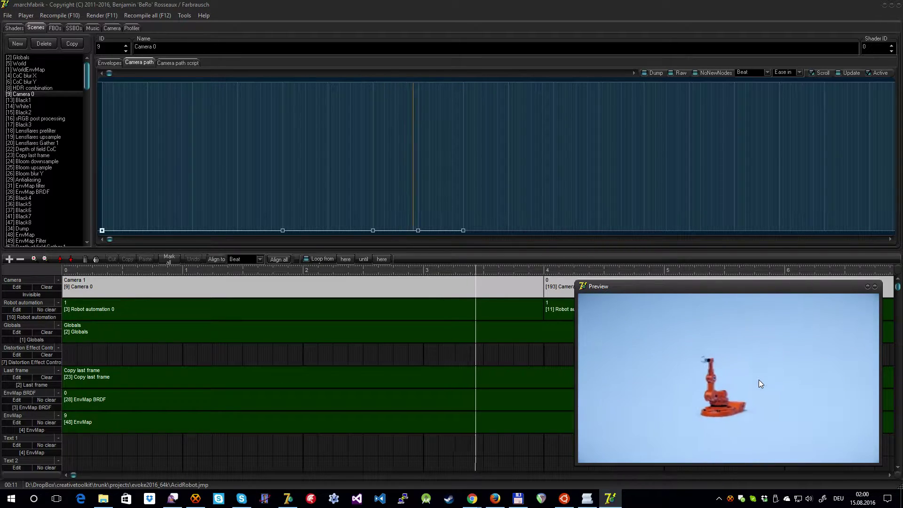
Tilt the camera at the keyframe midway between marks 3 and 4 so the robot leans in view, and play the path.
{"action": "left_click", "coordinate": [418, 231]}
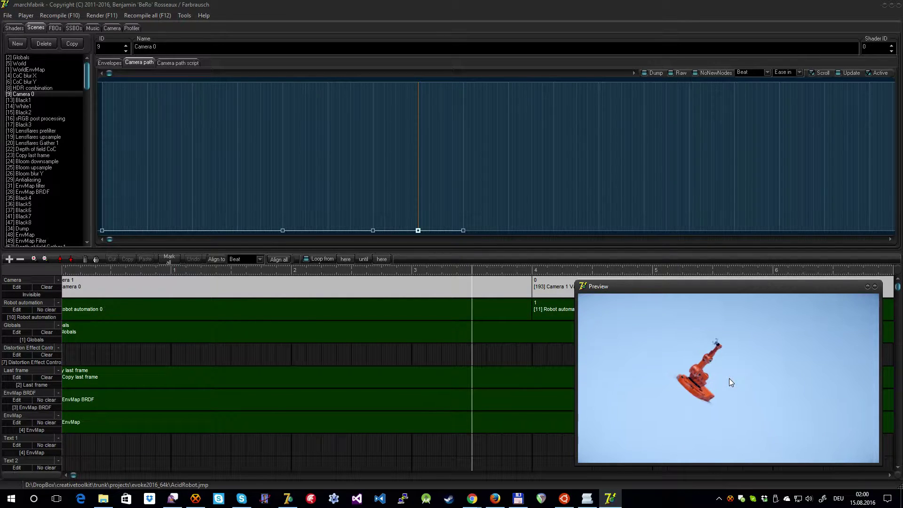
{"action": "key", "text": "F5"}
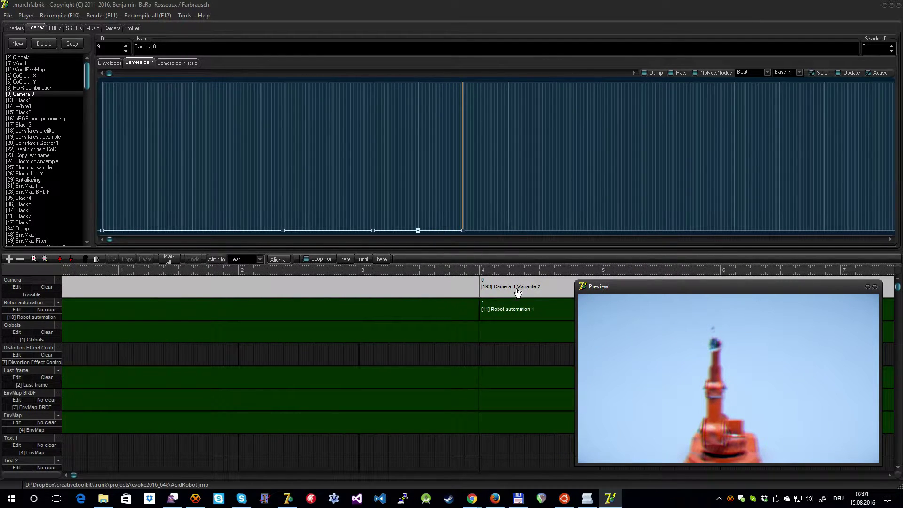
Raise the Ease in value of the keyframe midway between marks 3 and 4 to the top of its range and replay the move.
{"action": "left_click", "coordinate": [418, 231]}
{"action": "left_click", "coordinate": [418, 231]}
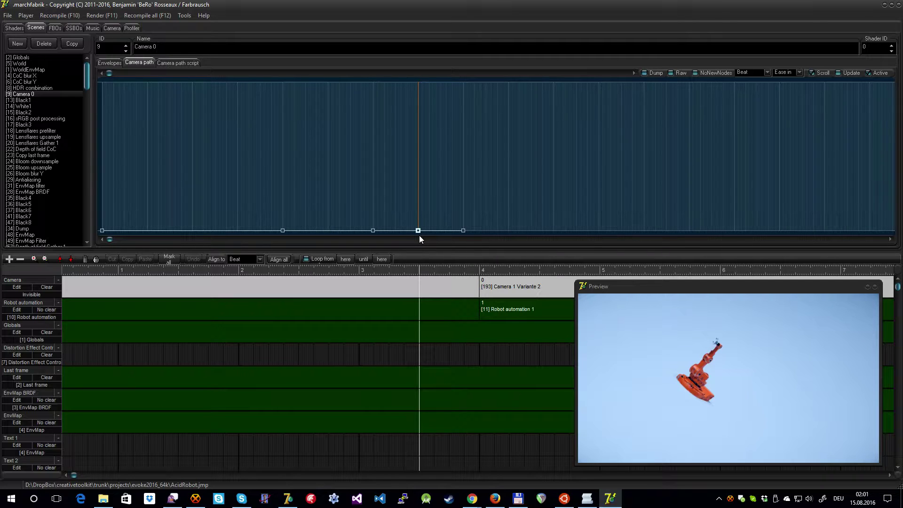
{"action": "double_click", "coordinate": [419, 232]}
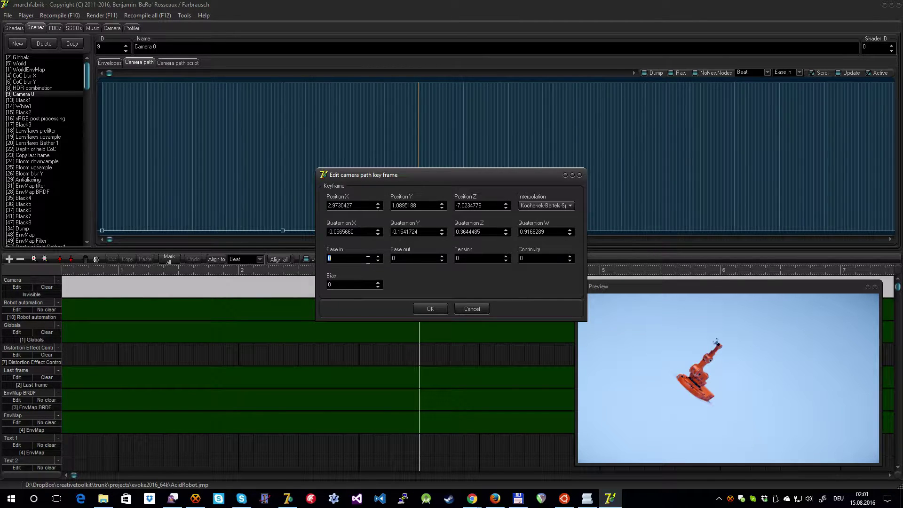
{"action": "key", "text": "Return"}
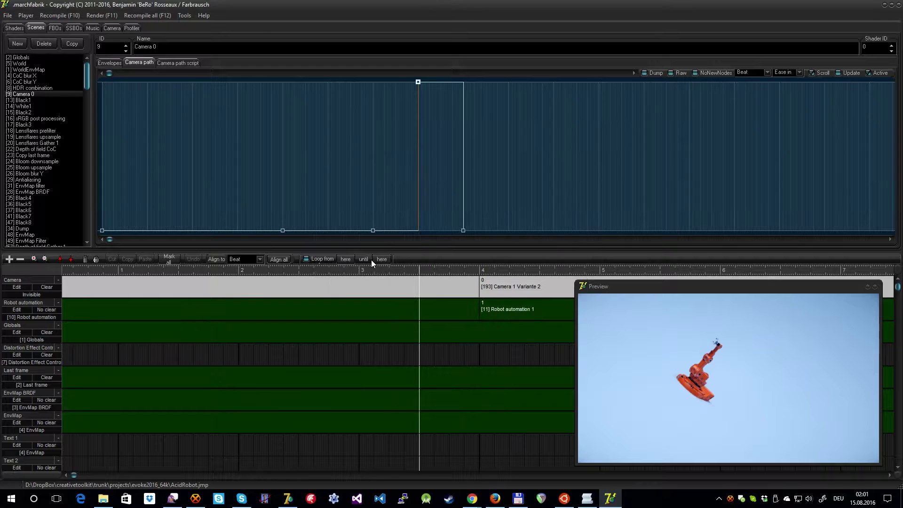
{"action": "key", "text": "space"}
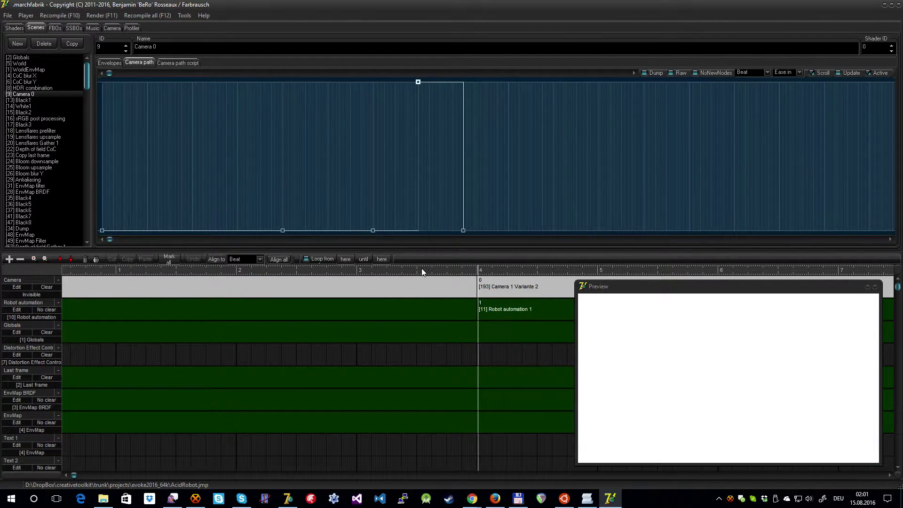
{"action": "left_click", "coordinate": [376, 270]}
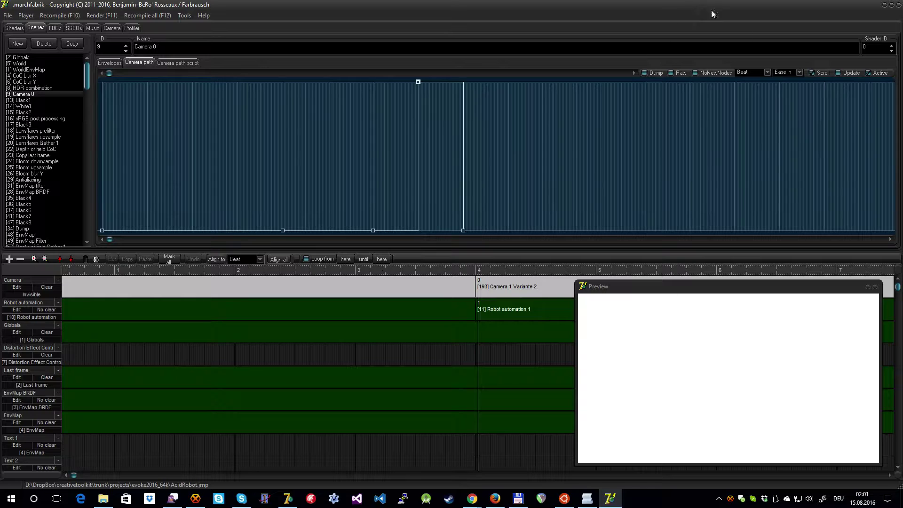
Look through the Ease out and Tension curves of Camera 0's path and return to the Ease in curve.
{"action": "left_click", "coordinate": [784, 72]}
{"action": "key", "text": "Down"}
{"action": "key", "text": "Down"}
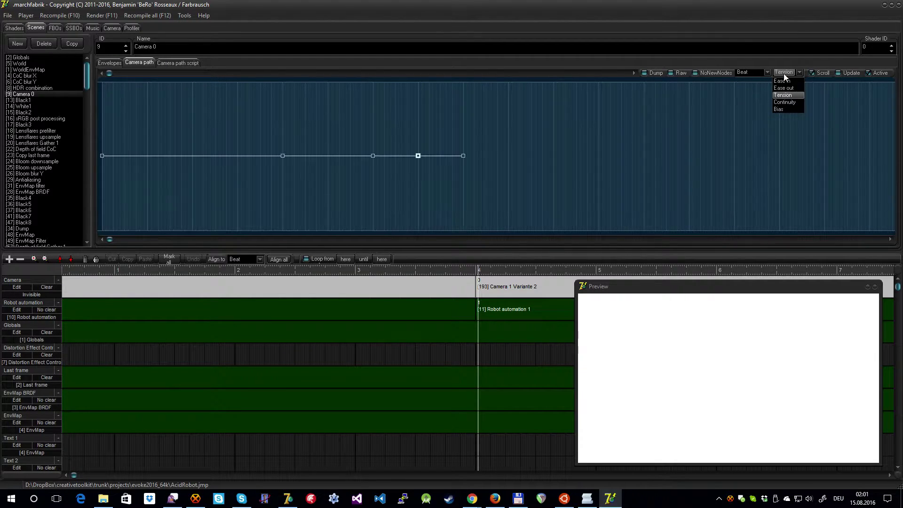
{"action": "key", "text": "Up"}
{"action": "key", "text": "Up"}
{"action": "key", "text": "Up"}
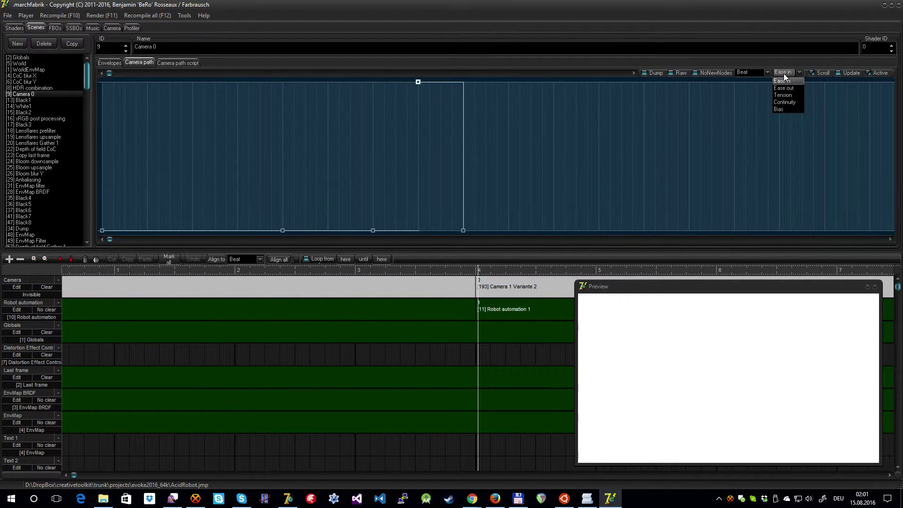
{"action": "key", "text": "Return"}
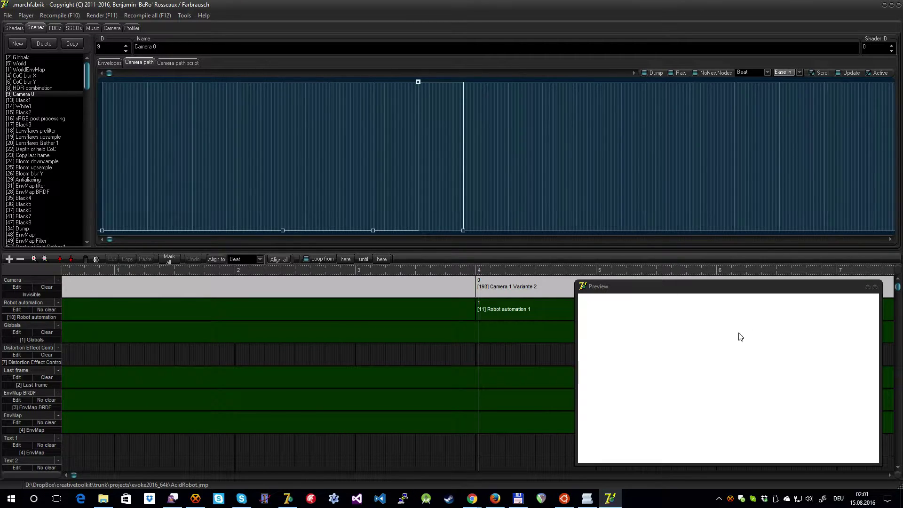
Return the playhead to about mark 3.5 and open the Camera 109 scene to view its camera path.
{"action": "left_click_drag", "start_coordinate": [448, 271], "coordinate": [421, 273]}
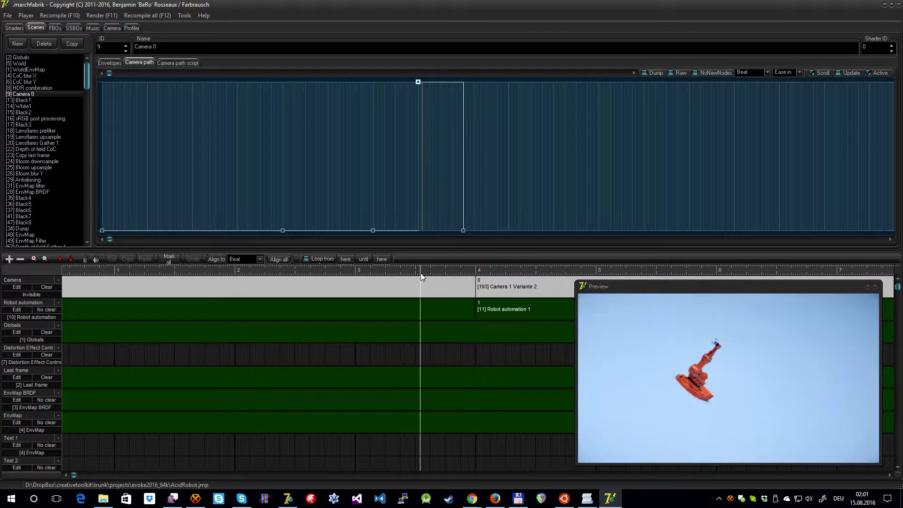
{"action": "left_click_drag", "start_coordinate": [88, 82], "coordinate": [93, 235]}
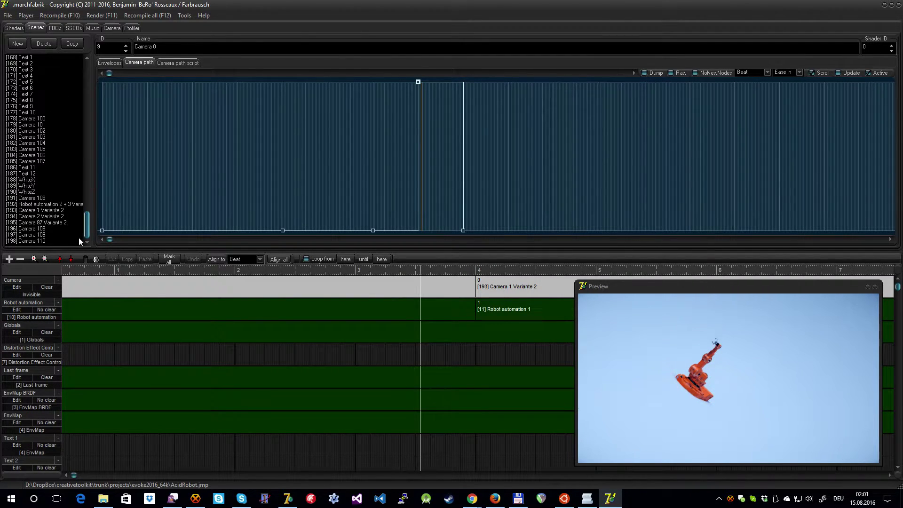
{"action": "left_click", "coordinate": [36, 235]}
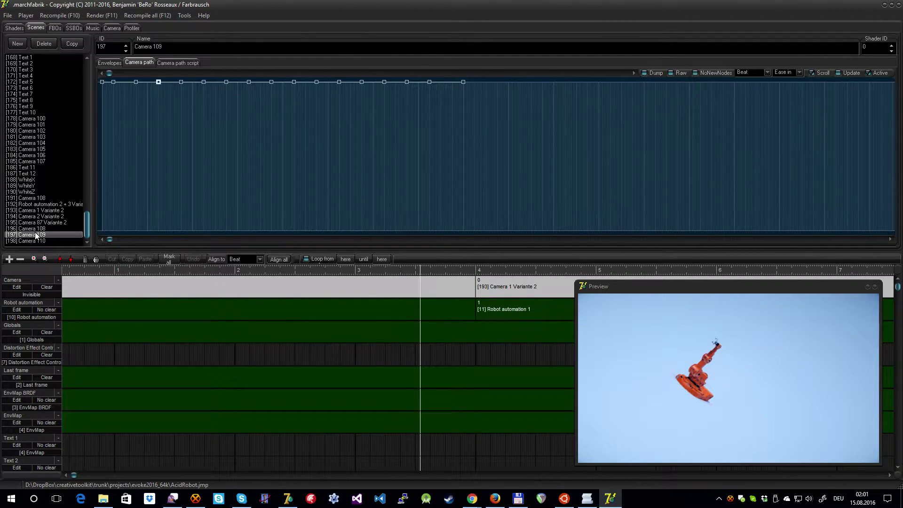
Loop playback over Camera 109's path from mark 46 to mark 50 and open its camera path script.
{"action": "left_click", "coordinate": [103, 83]}
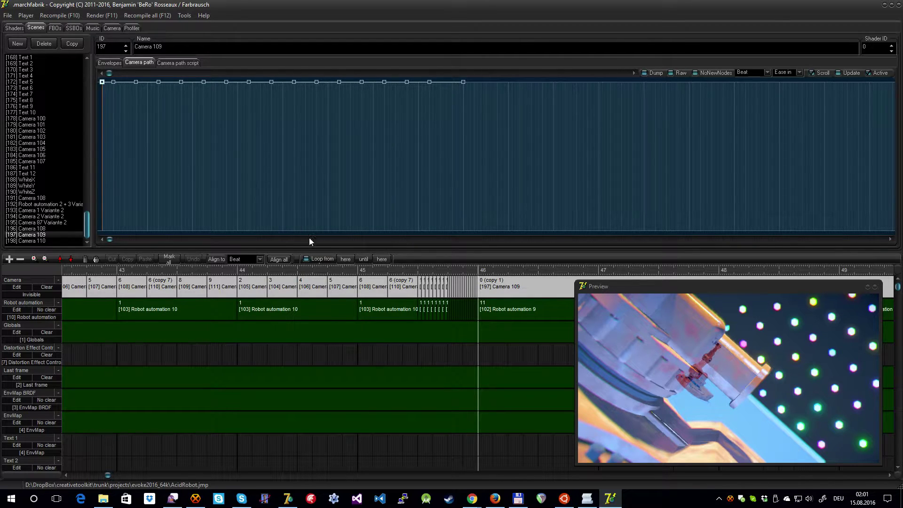
{"action": "left_click", "coordinate": [463, 83]}
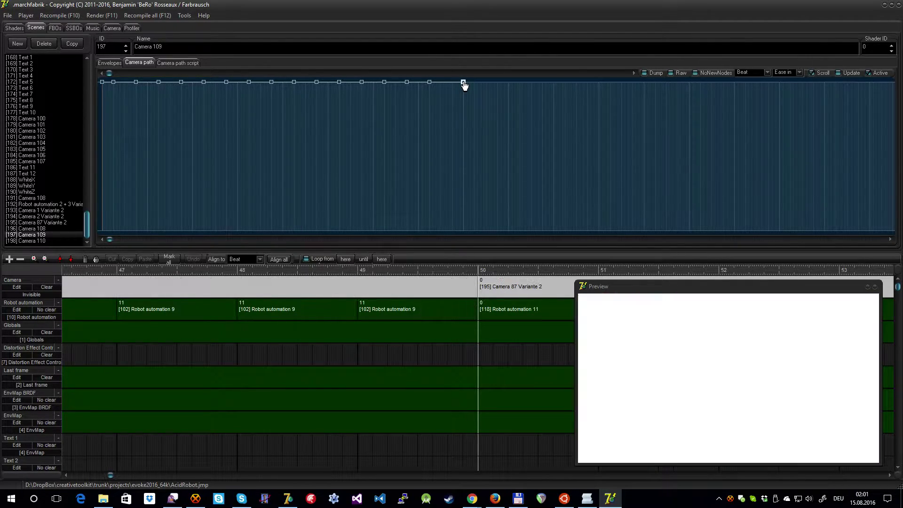
{"action": "left_click", "coordinate": [321, 260]}
{"action": "key", "text": "space"}
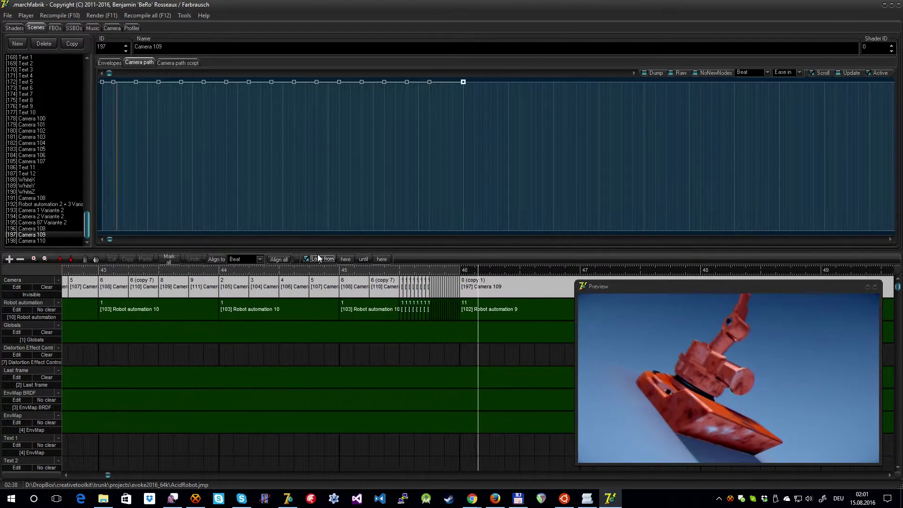
{"action": "left_click", "coordinate": [178, 62]}
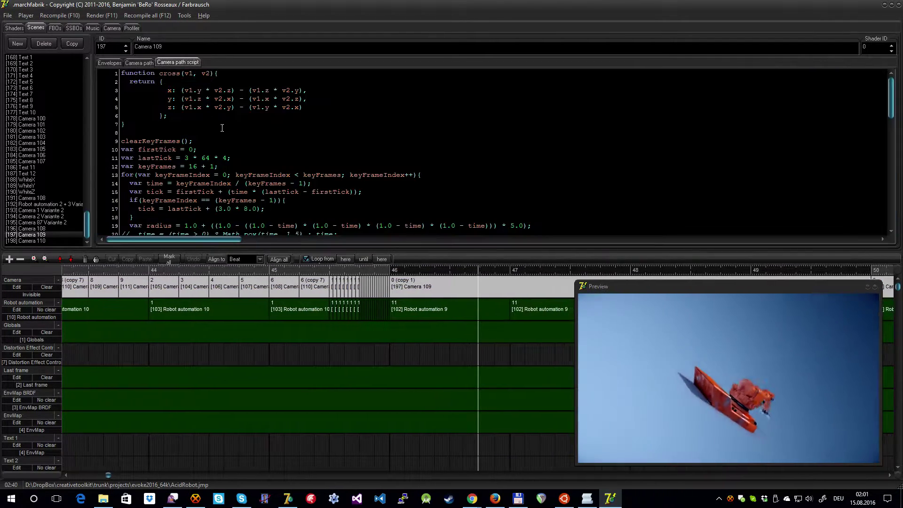
Add the comment "// Ease in & out" beside the 1.0, 0.0 arguments of the last addKeyFrame call.
{"action": "scroll", "coordinate": [273, 166], "scroll_direction": "down", "scroll_amount": 9}
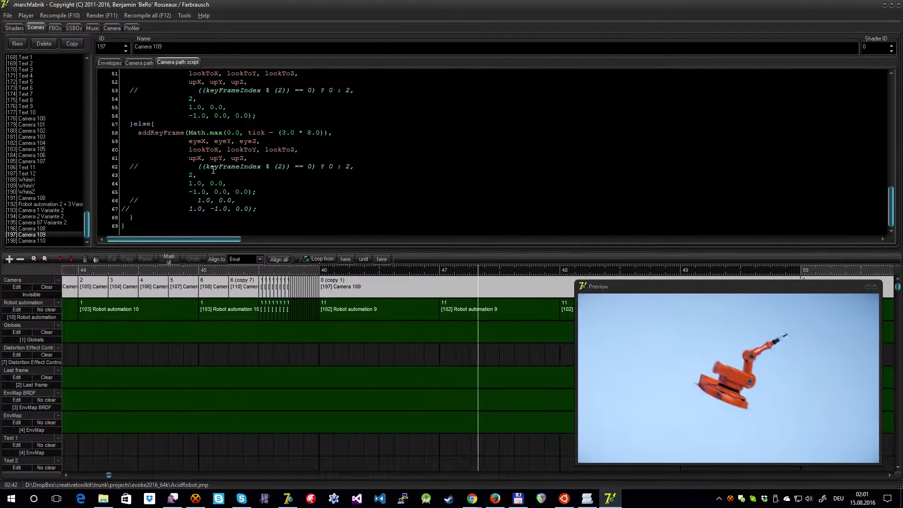
{"action": "type", "text": "// Eas"}
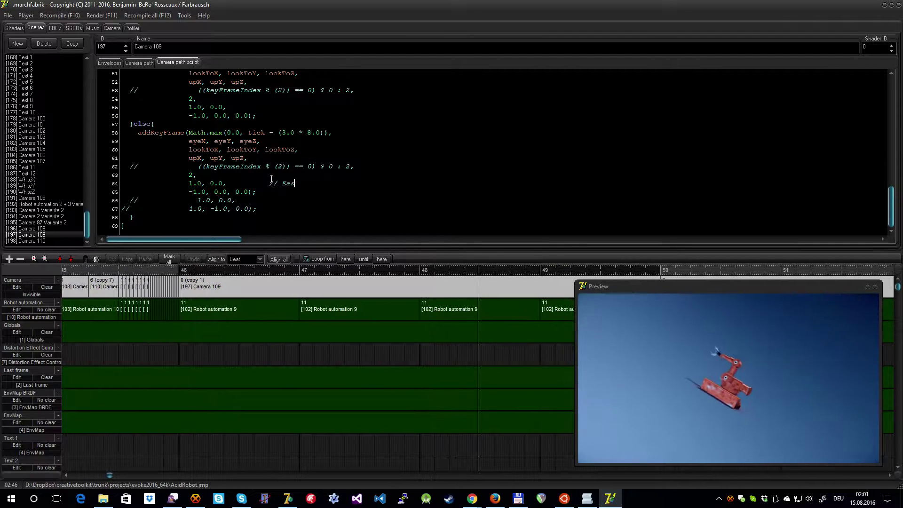
{"action": "type", "text": "e in & out"}
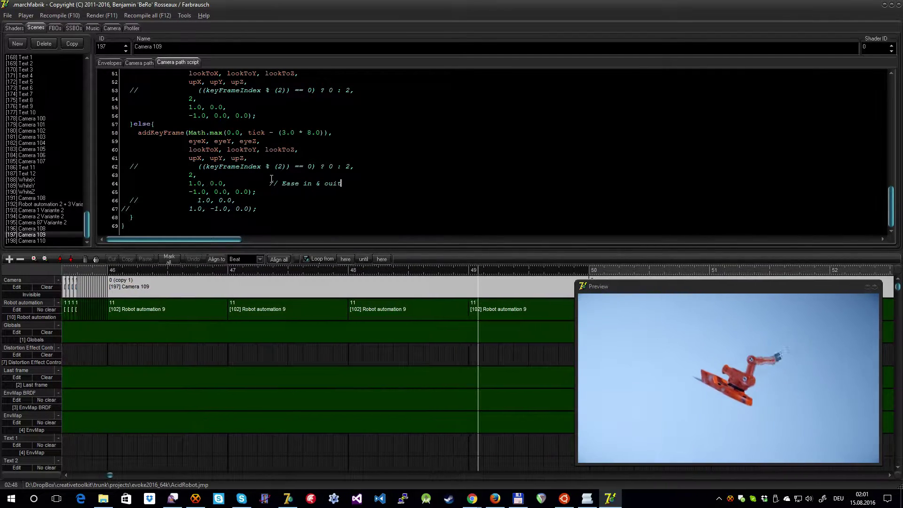
Add the comment "// TCB-Spline parameters" beside the -1.0, 0.0, 0.0 arguments of the last addKeyFrame call.
{"action": "key", "text": "Down"}
{"action": "key", "text": "Left"}
{"action": "key", "text": "Left"}
{"action": "key", "text": "Left"}
{"action": "key", "text": "Left"}
{"action": "key", "text": "Left"}
{"action": "key", "text": "Left"}
{"action": "key", "text": "Left"}
{"action": "key", "text": "Left"}
{"action": "key", "text": "Left"}
{"action": "key", "text": "Left"}
{"action": "key", "text": "Left"}
{"action": "key", "text": "Left"}
{"action": "key", "text": "Left"}
{"action": "key", "text": "Left"}
{"action": "key", "text": "Left"}
{"action": "key", "text": "Left"}
{"action": "key", "text": "Right"}
{"action": "type", "text": "// 1"}
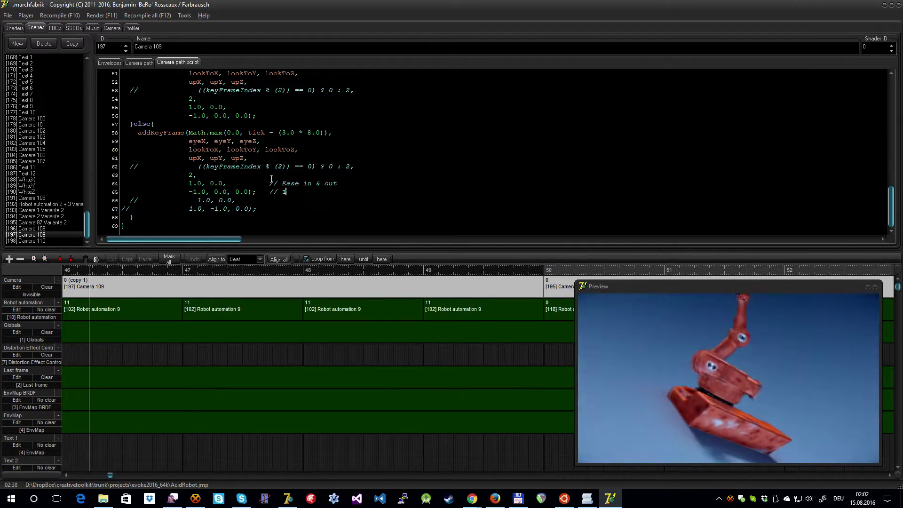
{"action": "type", "text": "CB-Splin"}
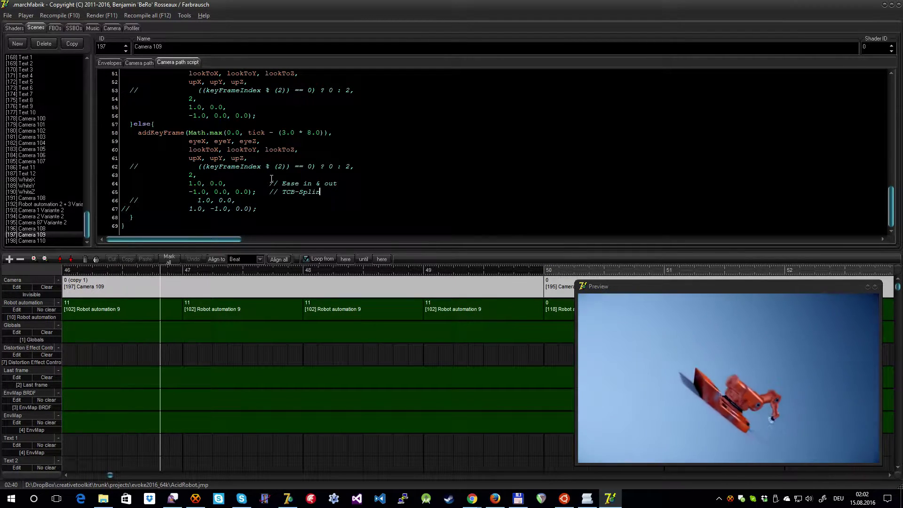
{"action": "type", "text": "e paramerters"}
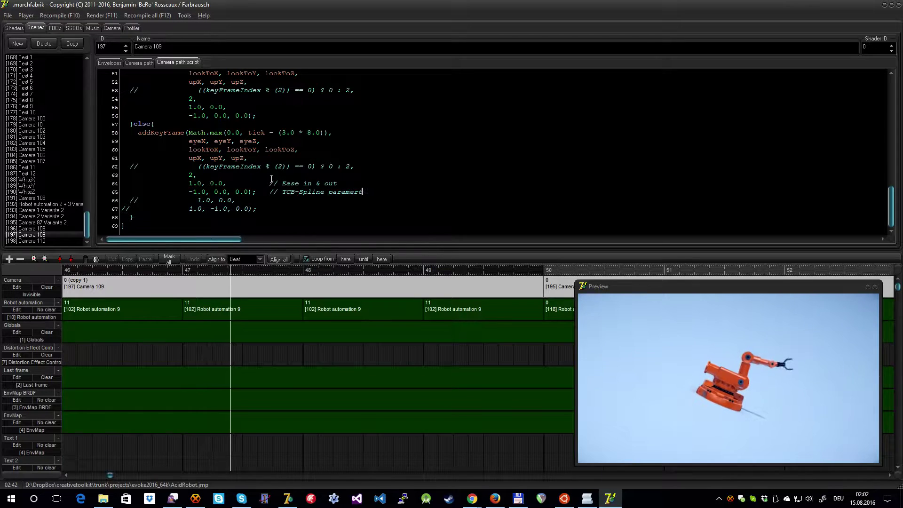
{"action": "key", "text": "Left"}
{"action": "key", "text": "Left"}
{"action": "key", "text": "BackSpace"}
Extend the TCB-Spline comment with ", Tension, bias and so on".
{"action": "key", "text": "End"}
{"action": "type", "text": "Te"}
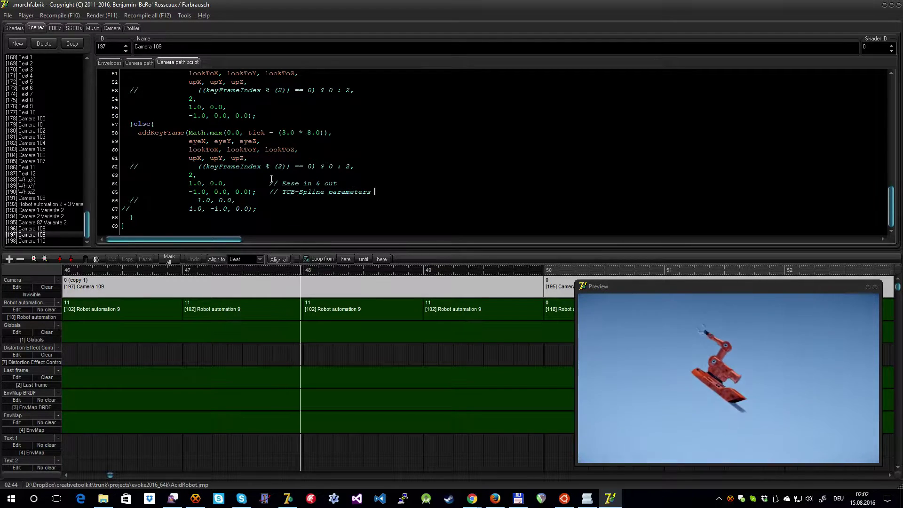
{"action": "type", "text": "nsion"}
{"action": "key", "text": "Left"}
{"action": "key", "text": "Left"}
{"action": "key", "text": "Left"}
{"action": "key", "text": "Left"}
{"action": "key", "text": "Left"}
{"action": "key", "text": "Left"}
{"action": "key", "text": "Left"}
{"action": "key", "text": "Left"}
{"action": "type", "text": ","}
{"action": "type", "text": ", bias and "}
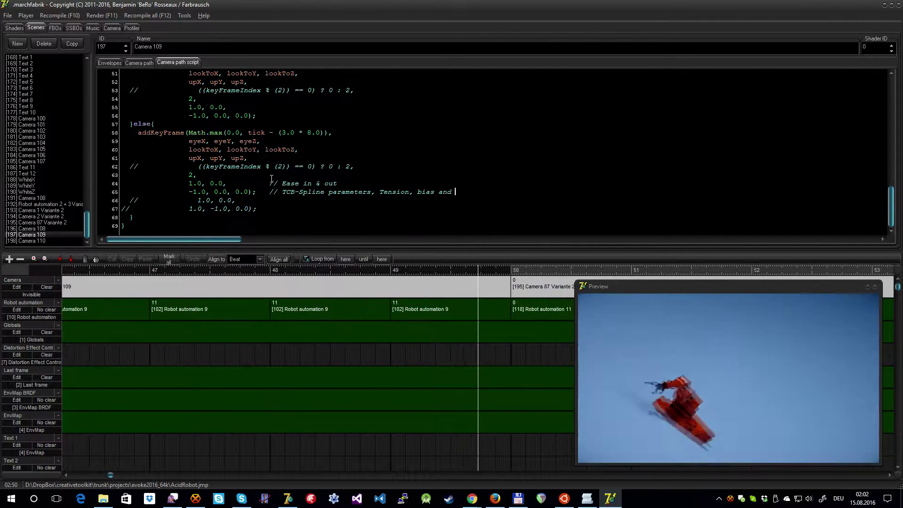
{"action": "type", "text": "sc on"}
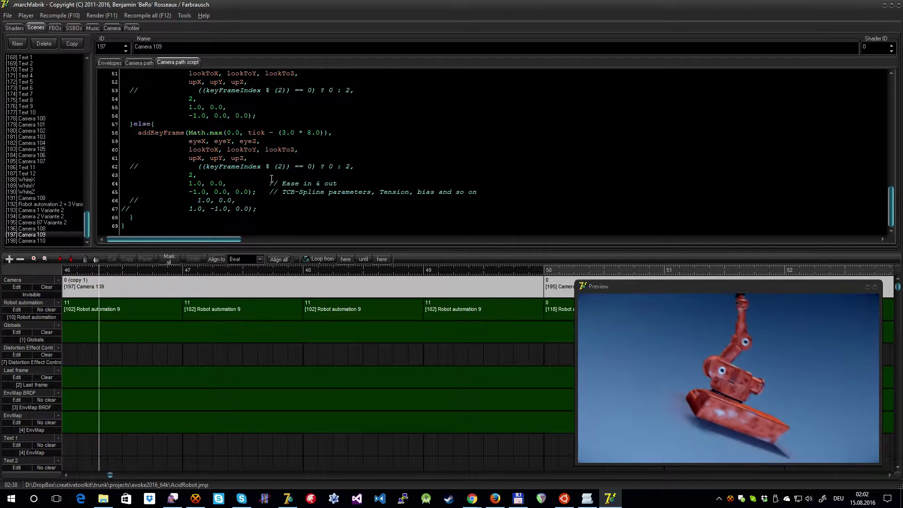
Remove the ease and TCB-Spline comments from lines 64 and 65 of the script.
{"action": "key", "text": "BackSpace"}
{"action": "key", "text": "BackSpace"}
{"action": "key", "text": "BackSpace"}
{"action": "key", "text": "BackSpace"}
{"action": "key", "text": "BackSpace"}
{"action": "key", "text": "BackSpace"}
{"action": "key", "text": "BackSpace"}
{"action": "key", "text": "BackSpace"}
{"action": "key", "text": "BackSpace"}
{"action": "key", "text": "BackSpace"}
{"action": "key", "text": "BackSpace"}
{"action": "key", "text": "BackSpace"}
{"action": "key", "text": "BackSpace"}
{"action": "key", "text": "BackSpace"}
{"action": "key", "text": "BackSpace"}
{"action": "key", "text": "BackSpace"}
{"action": "key", "text": "BackSpace"}
{"action": "key", "text": "BackSpace"}
{"action": "key", "text": "BackSpace"}
{"action": "key", "text": "BackSpace"}
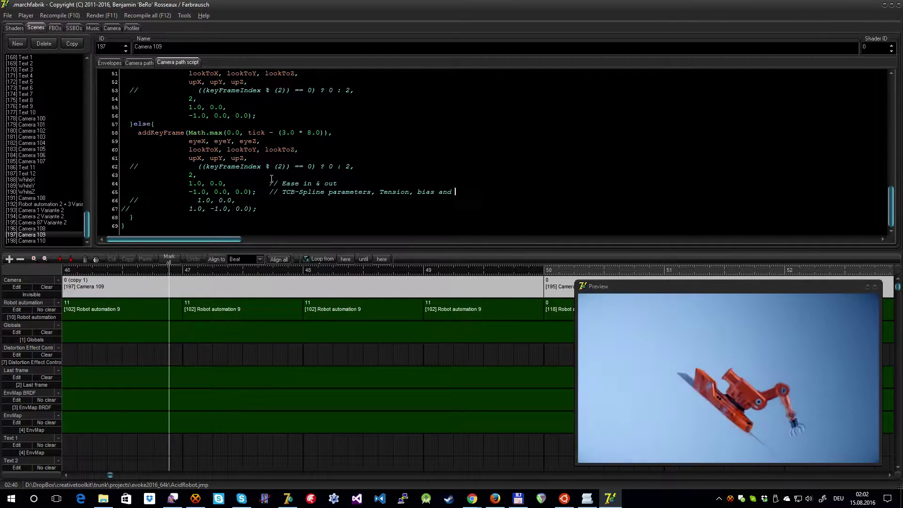
{"action": "key", "text": "BackSpace"}
{"action": "key", "text": "BackSpace"}
{"action": "key", "text": "BackSpace"}
{"action": "key", "text": "BackSpace"}
{"action": "key", "text": "BackSpace"}
{"action": "key", "text": "BackSpace"}
{"action": "key", "text": "BackSpace"}
{"action": "key", "text": "BackSpace"}
{"action": "key", "text": "BackSpace"}
{"action": "key", "text": "BackSpace"}
{"action": "key", "text": "BackSpace"}
{"action": "key", "text": "BackSpace"}
{"action": "key", "text": "BackSpace"}
{"action": "key", "text": "BackSpace"}
{"action": "key", "text": "BackSpace"}
{"action": "key", "text": "BackSpace"}
{"action": "key", "text": "BackSpace"}
{"action": "key", "text": "BackSpace"}
{"action": "key", "text": "BackSpace"}
{"action": "key", "text": "BackSpace"}
{"action": "key", "text": "Up"}
{"action": "key", "text": "shift+End"}
{"action": "key", "text": "BackSpace"}
Set the ease in and tension arguments of the last addKeyFrame call to 0.0.
{"action": "key", "text": "Home"}
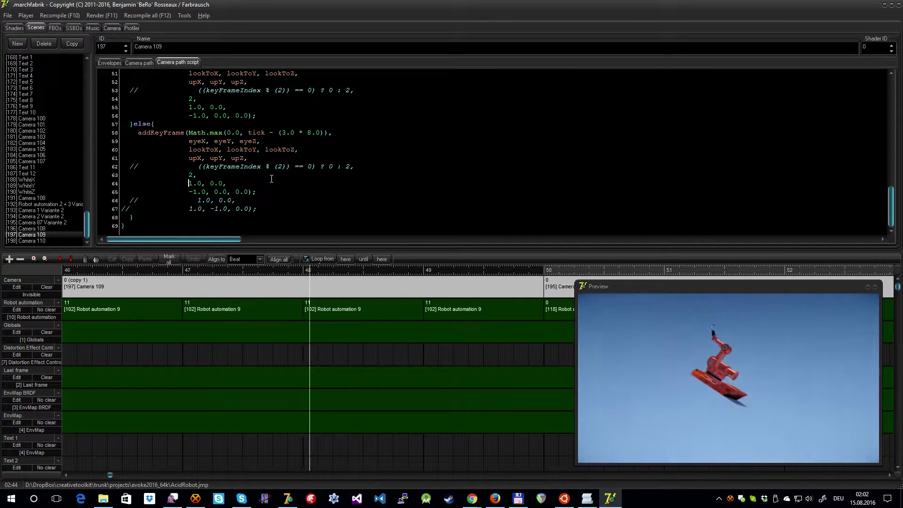
{"action": "key", "text": "Delete"}
{"action": "type", "text": "0"}
{"action": "key", "text": "Down"}
{"action": "key", "text": "BackSpace"}
{"action": "key", "text": "Delete"}
{"action": "type", "text": "0"}
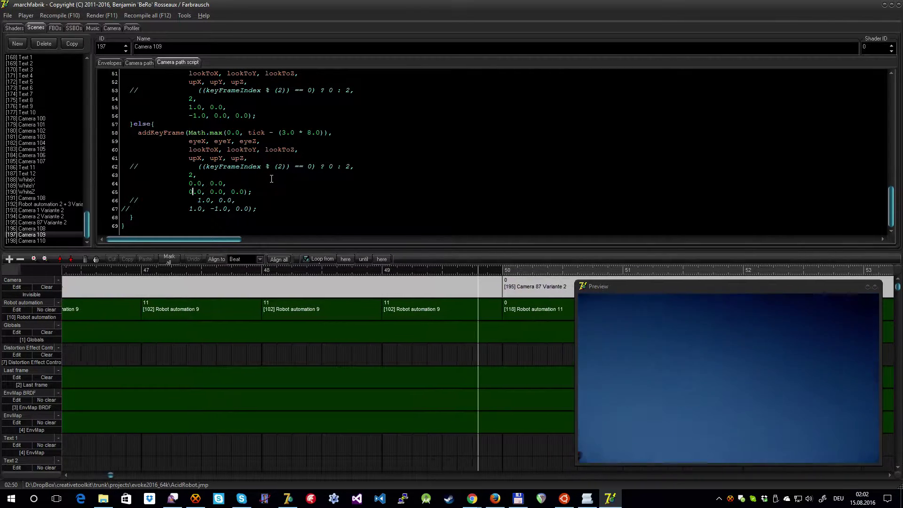
Restore the last addKeyFrame call's ease in argument to 1.0 and its tension argument to -1.0.
{"action": "key", "text": "Up"}
{"action": "key", "text": "BackSpace"}
{"action": "type", "text": "1"}
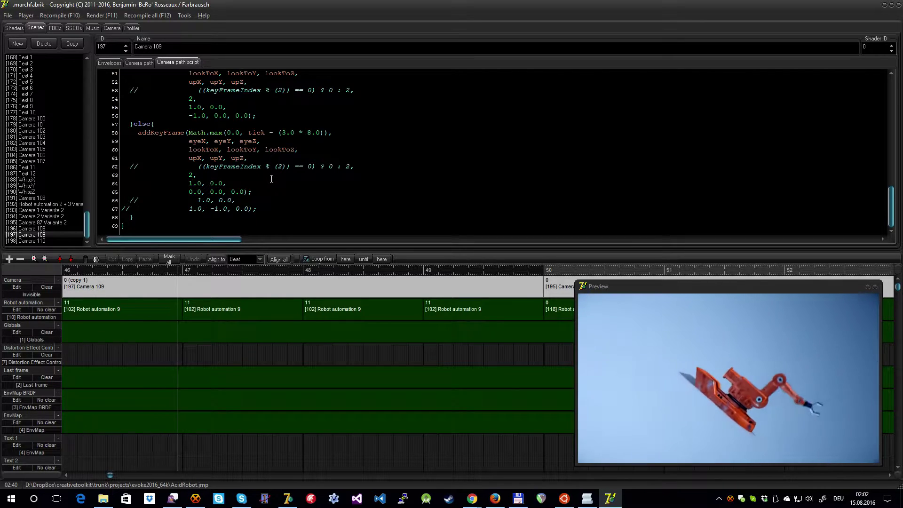
{"action": "key", "text": "BackSpace"}
{"action": "type", "text": "-1"}
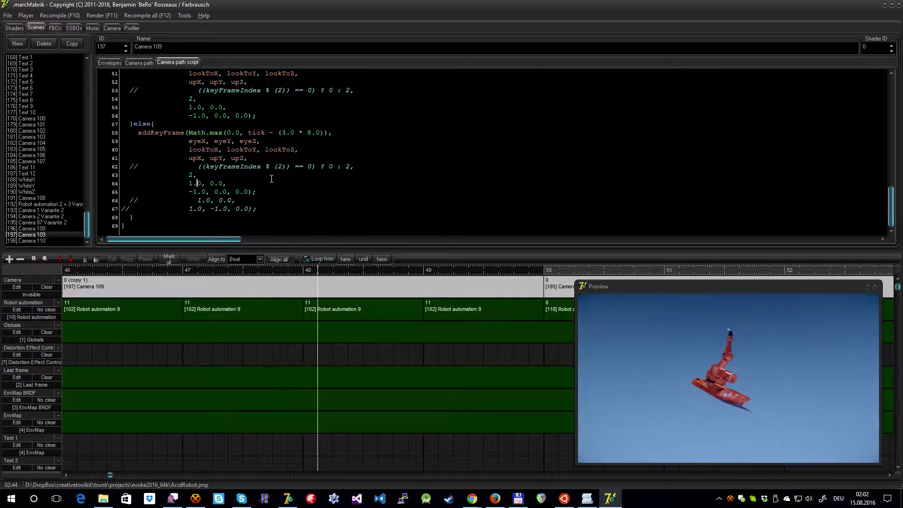
Examine the keyframe loop in Camera 109's path script, including its tick, radius, eye and look-at calculations.
{"action": "key", "text": "Up"}
{"action": "key", "text": "Up"}
{"action": "key", "text": "Up"}
{"action": "key", "text": "Up"}
{"action": "key", "text": "Up"}
{"action": "key", "text": "Up"}
{"action": "key", "text": "Up"}
{"action": "key", "text": "Up"}
{"action": "key", "text": "Up"}
{"action": "key", "text": "Up"}
{"action": "key", "text": "Up"}
{"action": "key", "text": "Up"}
{"action": "key", "text": "Up"}
{"action": "key", "text": "Up"}
{"action": "key", "text": "Up"}
{"action": "key", "text": "Up"}
{"action": "key", "text": "Up"}
{"action": "key", "text": "Up"}
{"action": "key", "text": "Up"}
{"action": "key", "text": "Up"}
{"action": "key", "text": "Up"}
{"action": "key", "text": "Up"}
{"action": "key", "text": "Up"}
{"action": "key", "text": "Up"}
{"action": "key", "text": "Up"}
{"action": "key", "text": "Up"}
{"action": "key", "text": "Up"}
{"action": "key", "text": "Up"}
{"action": "key", "text": "Up"}
{"action": "key", "text": "Up"}
{"action": "key", "text": "Up"}
{"action": "key", "text": "Up"}
{"action": "key", "text": "Up"}
{"action": "key", "text": "Up"}
{"action": "key", "text": "Up"}
{"action": "key", "text": "Up"}
{"action": "key", "text": "Up"}
{"action": "key", "text": "Up"}
{"action": "key", "text": "Up"}
{"action": "key", "text": "Up"}
{"action": "key", "text": "Down"}
{"action": "key", "text": "Down"}
{"action": "key", "text": "Down"}
{"action": "key", "text": "Down"}
{"action": "key", "text": "Down"}
{"action": "key", "text": "Down"}
{"action": "key", "text": "Down"}
{"action": "key", "text": "Down"}
{"action": "key", "text": "Down"}
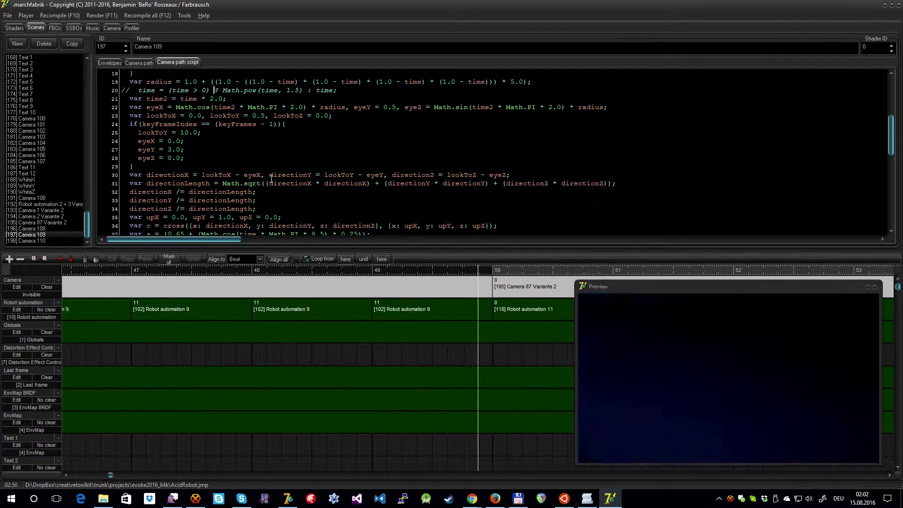
{"action": "scroll", "coordinate": [271, 179], "scroll_direction": "up", "scroll_amount": 4}
{"action": "scroll", "coordinate": [271, 179], "scroll_direction": "up", "scroll_amount": 1}
{"action": "key", "text": "Down"}
{"action": "key", "text": "Down"}
{"action": "key", "text": "Down"}
{"action": "key", "text": "Down"}
{"action": "key", "text": "Down"}
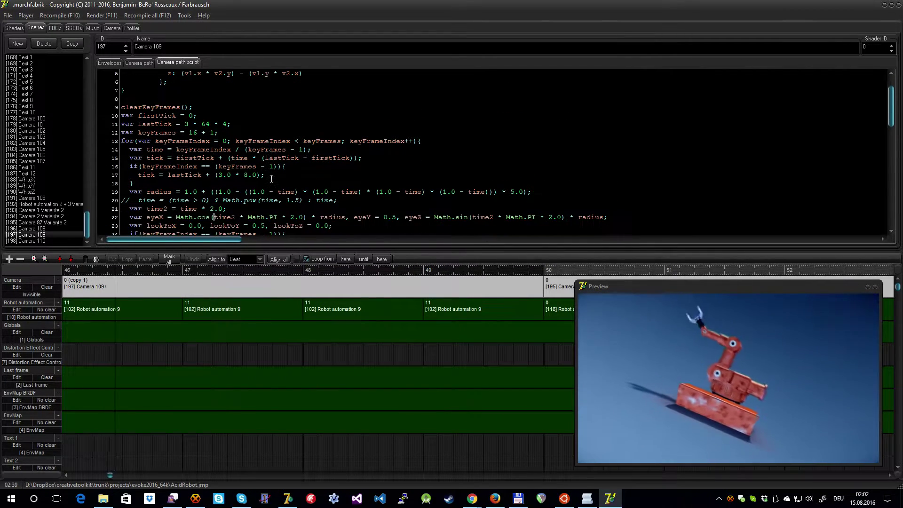